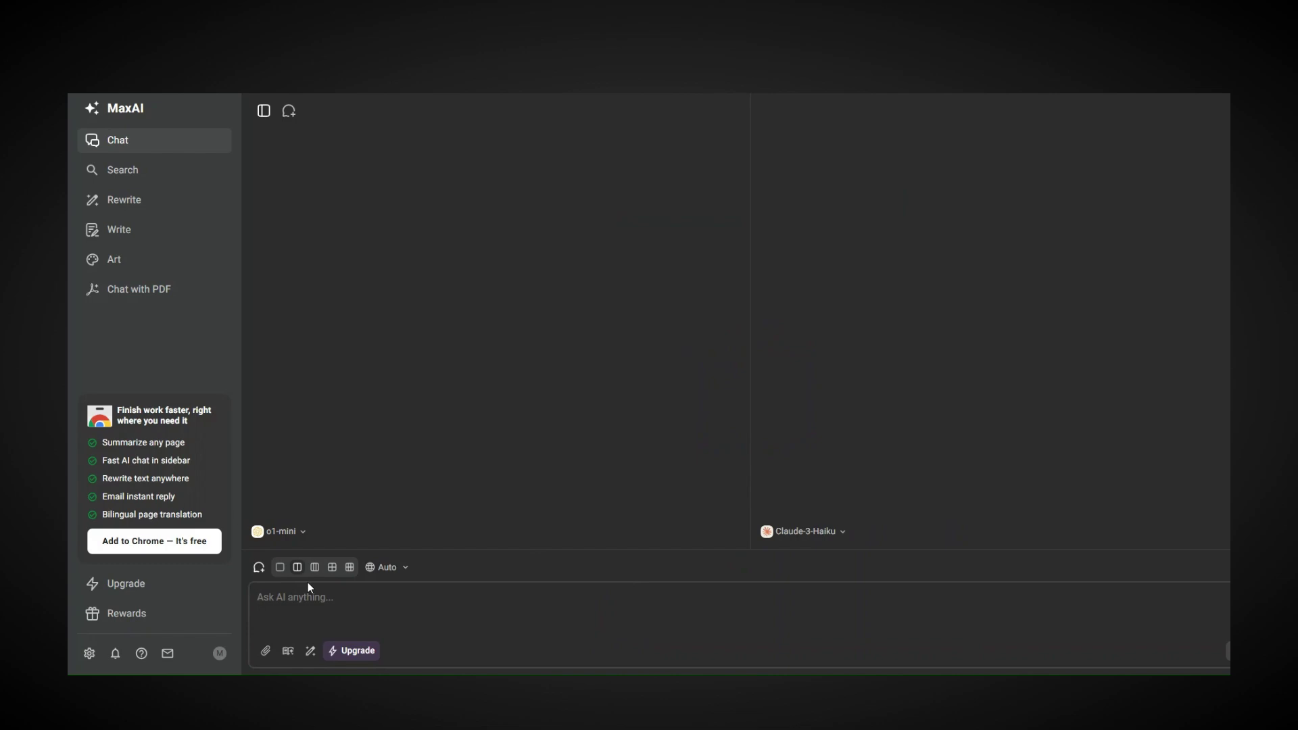
Step: Write the chat prompt "Create an assignment about the usage of ai in education", correcting the misspelled word
type("Create an assignmmrent about the u")
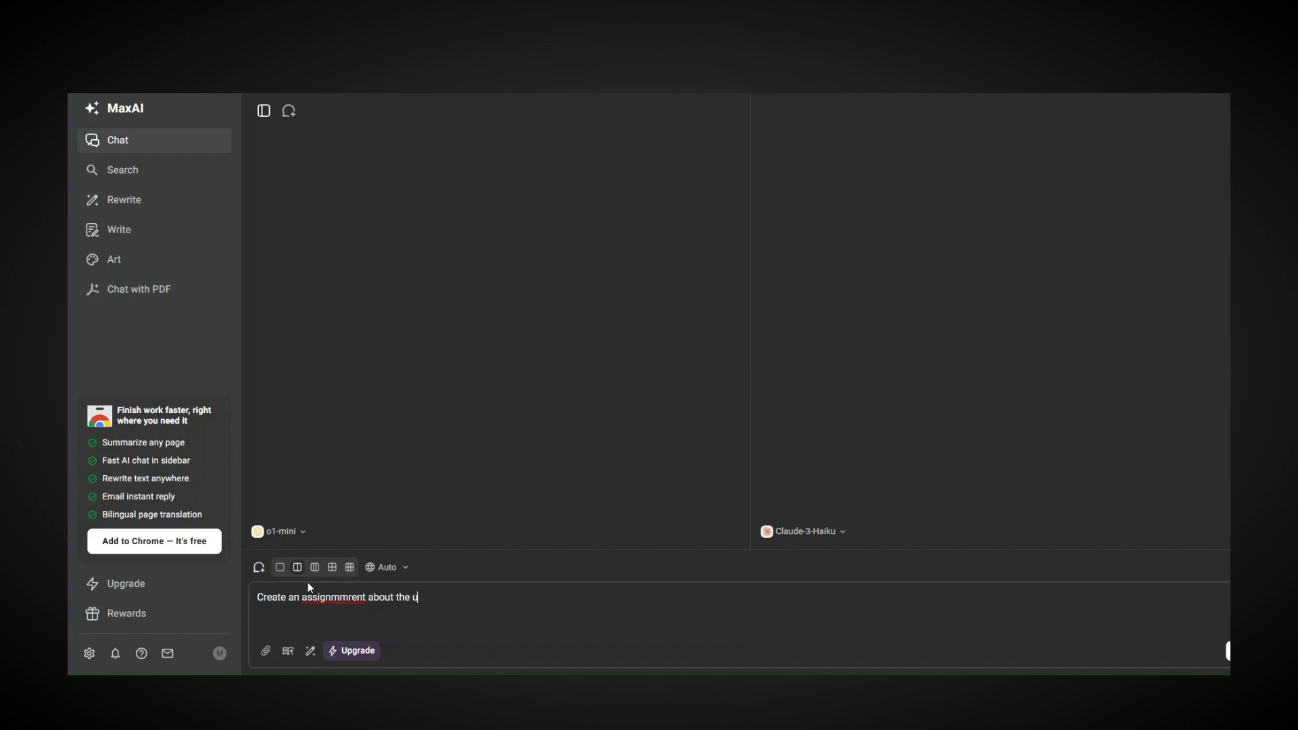
type("sage of ai in education")
double_click(327, 598)
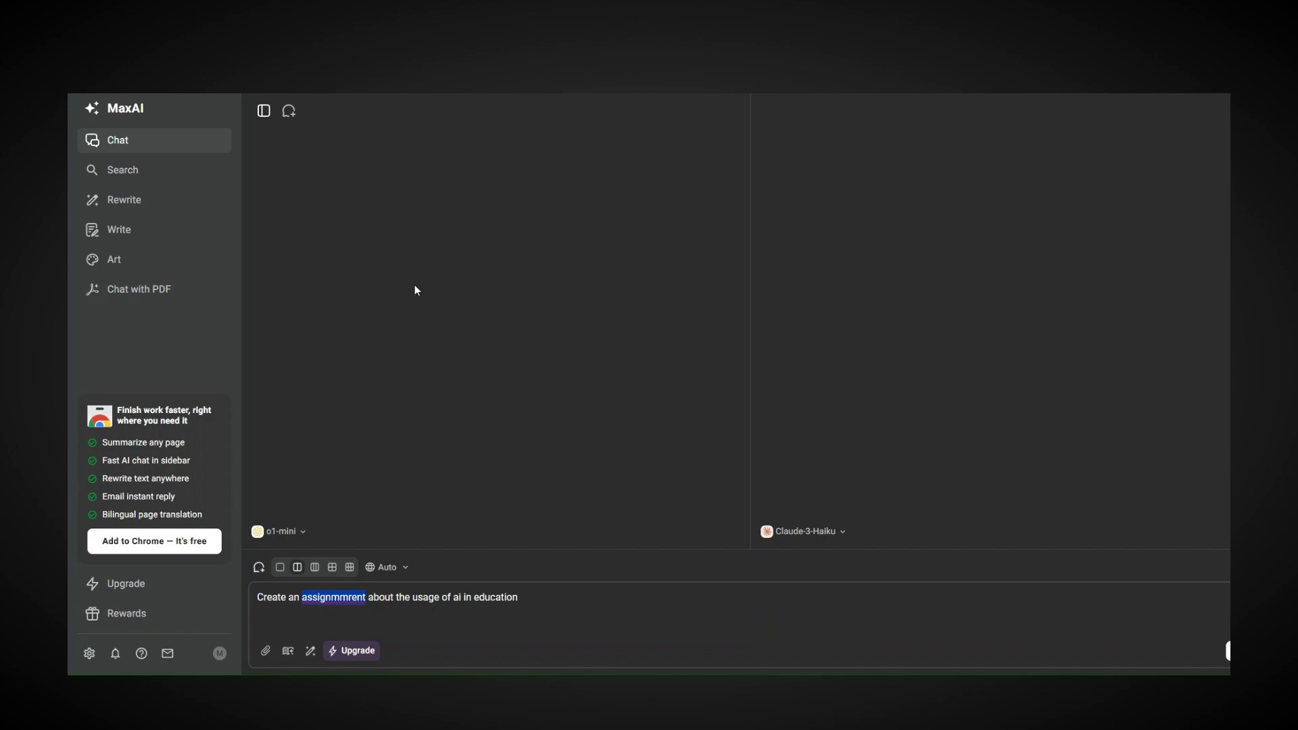
type("assignment")
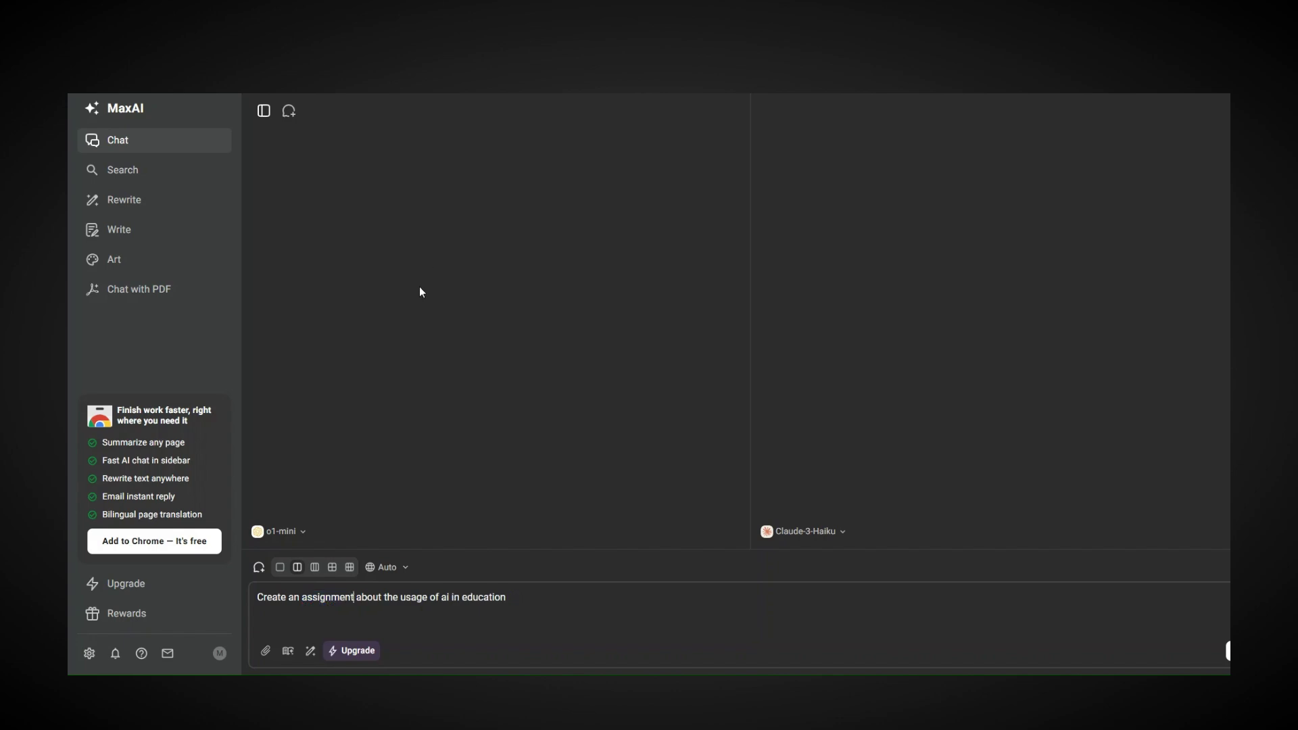
Step: Set the two compared models to GPT-4o and Claude-3.5-Haiku, and send the assignment prompt to both
left_click(306, 533)
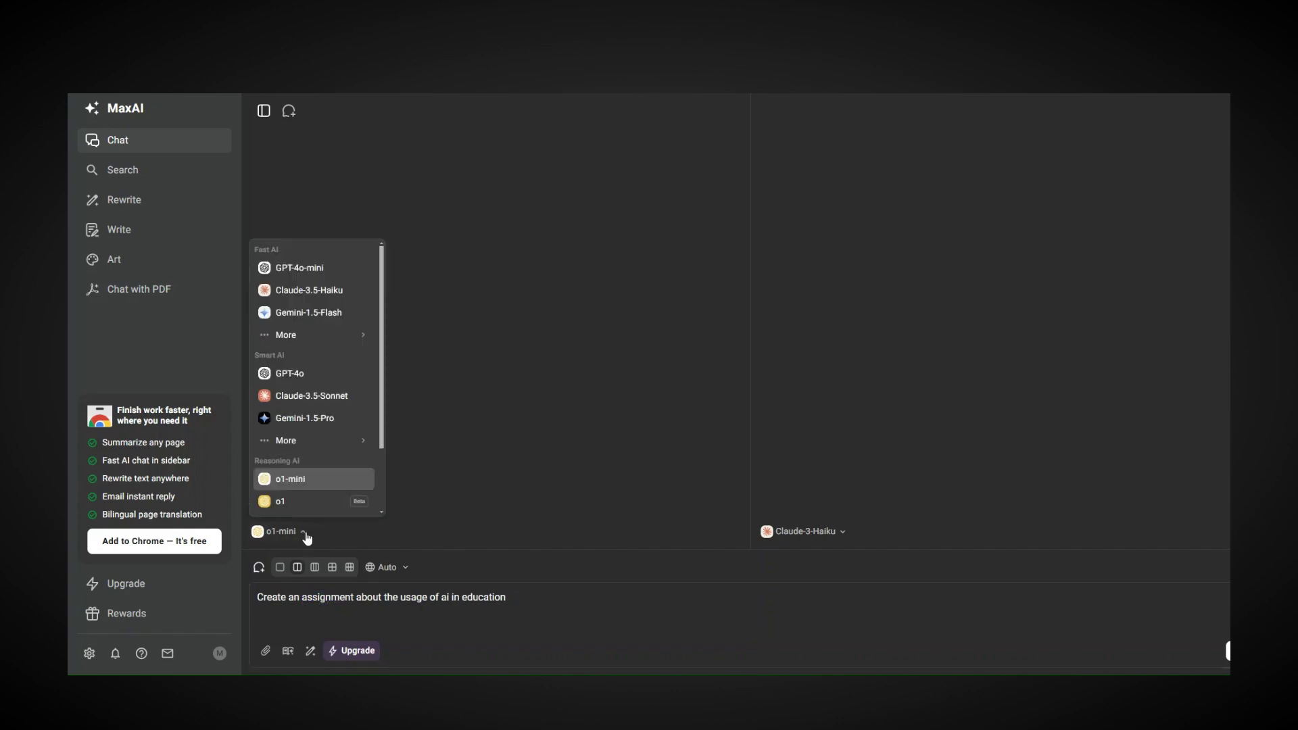
left_click(326, 376)
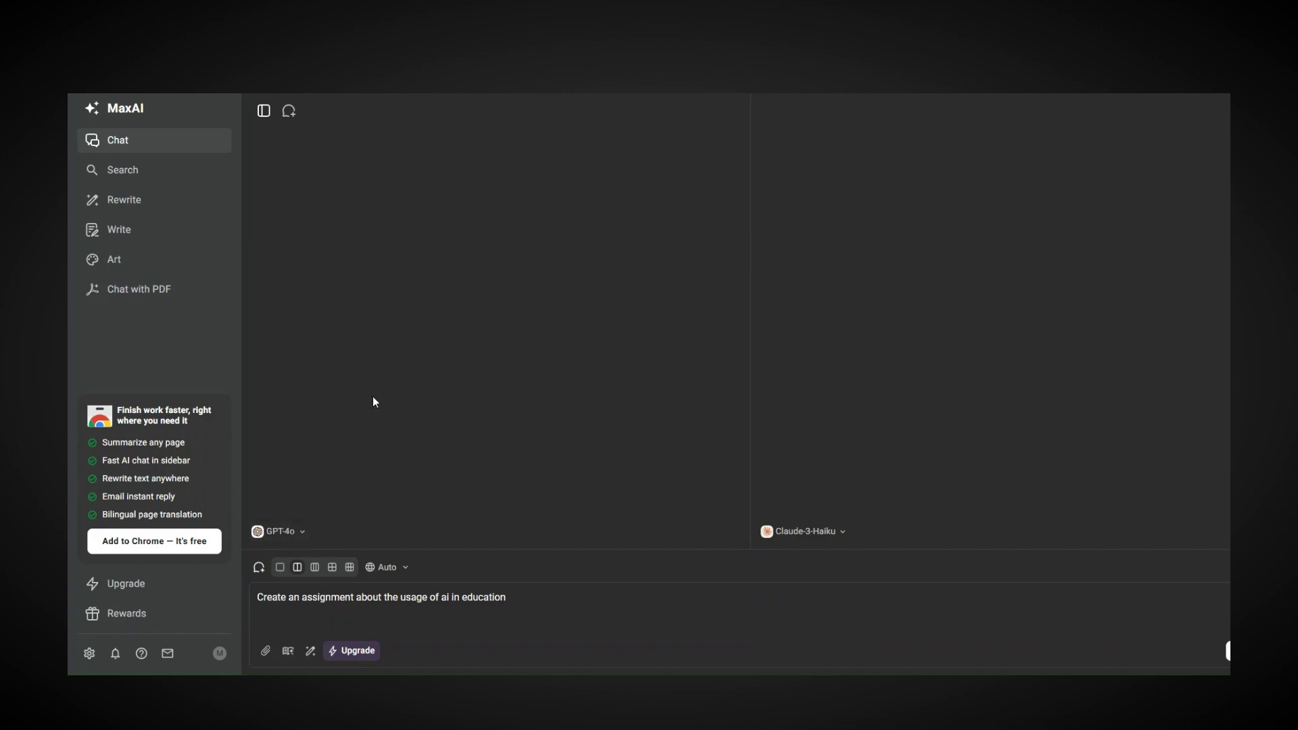
left_click(839, 537)
left_click(845, 292)
left_click(1226, 651)
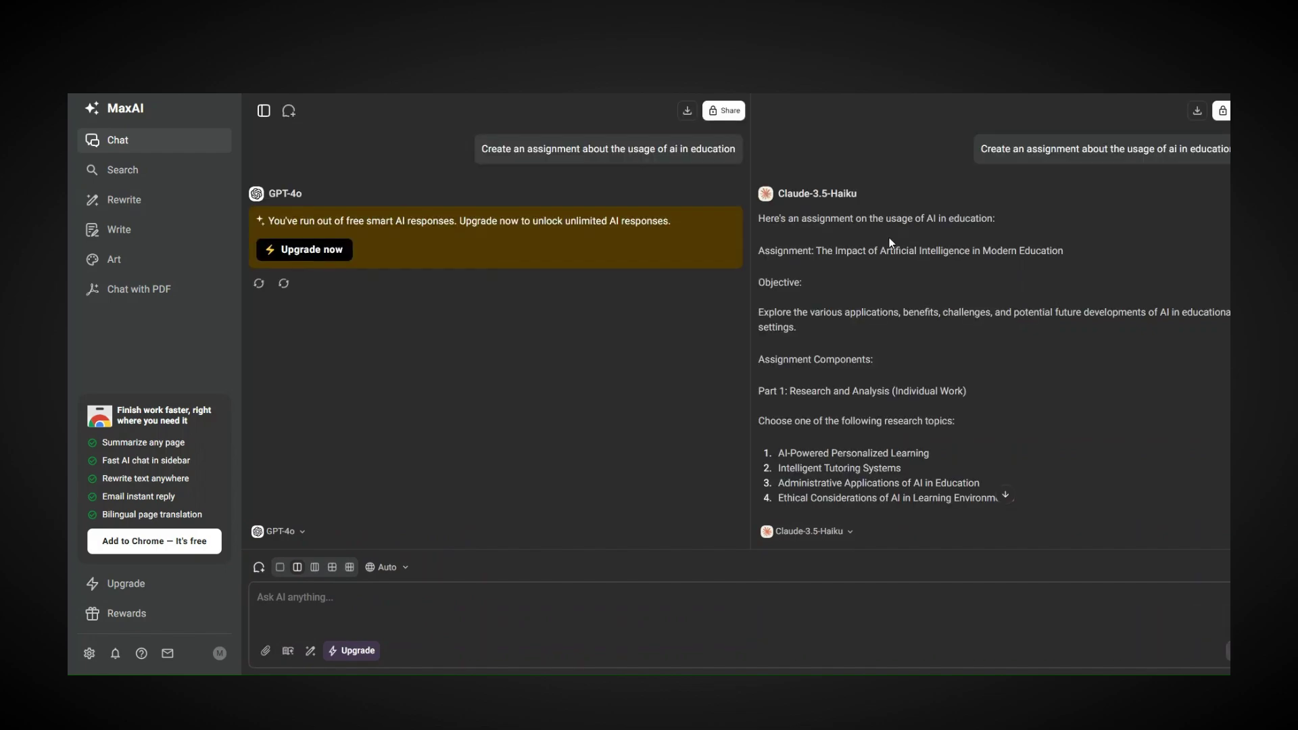
scroll(869, 379, "down", 3)
scroll(869, 380, "up", 3)
Step: Switch the GPT-4o chat to GPT-4o-mini and resend the prompt "Create an assignment about the usage of ai in education"
left_click(302, 532)
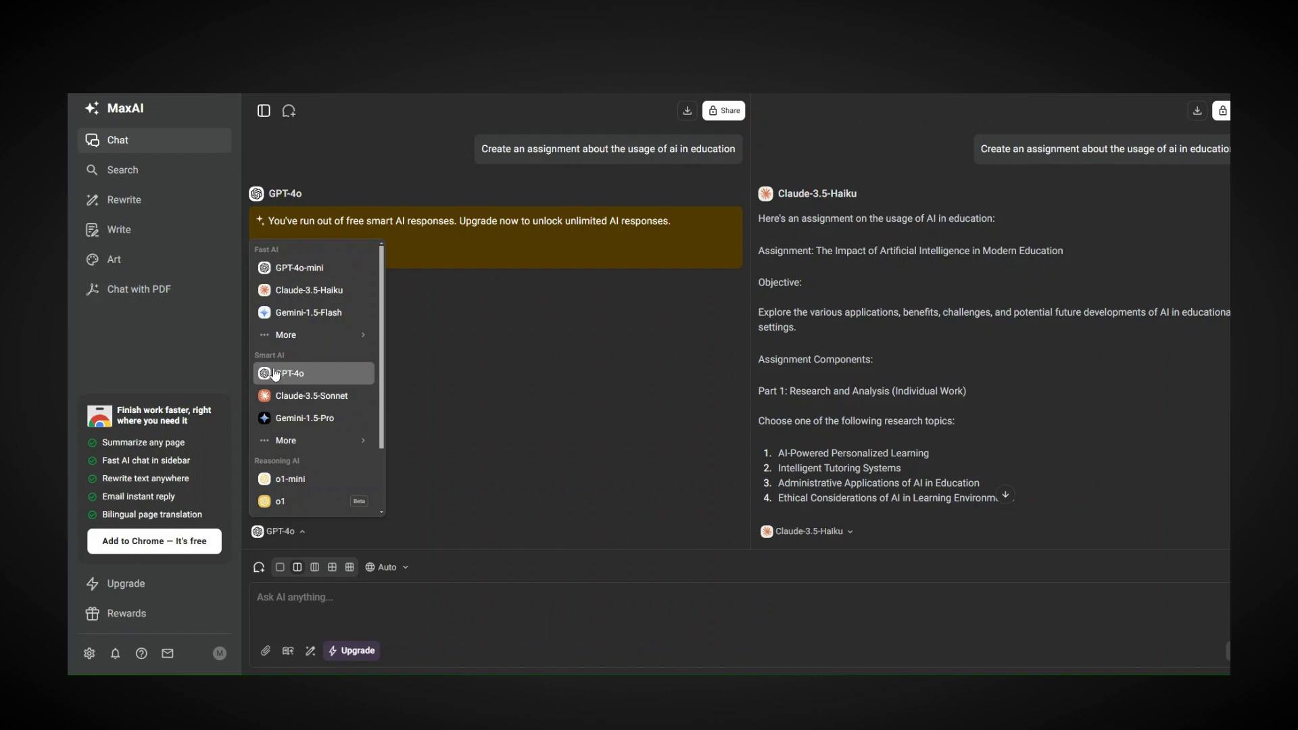
left_click(291, 268)
left_click_drag(481, 148, 491, 181)
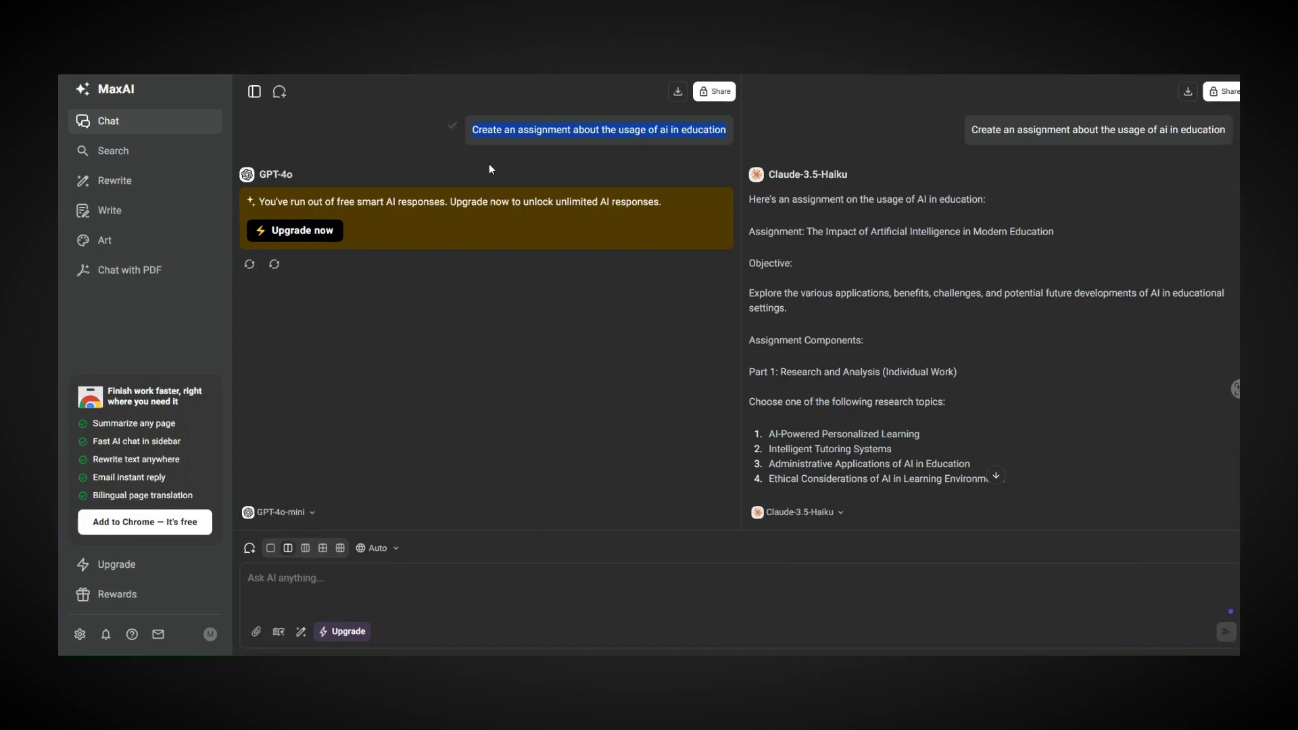
left_click(314, 571)
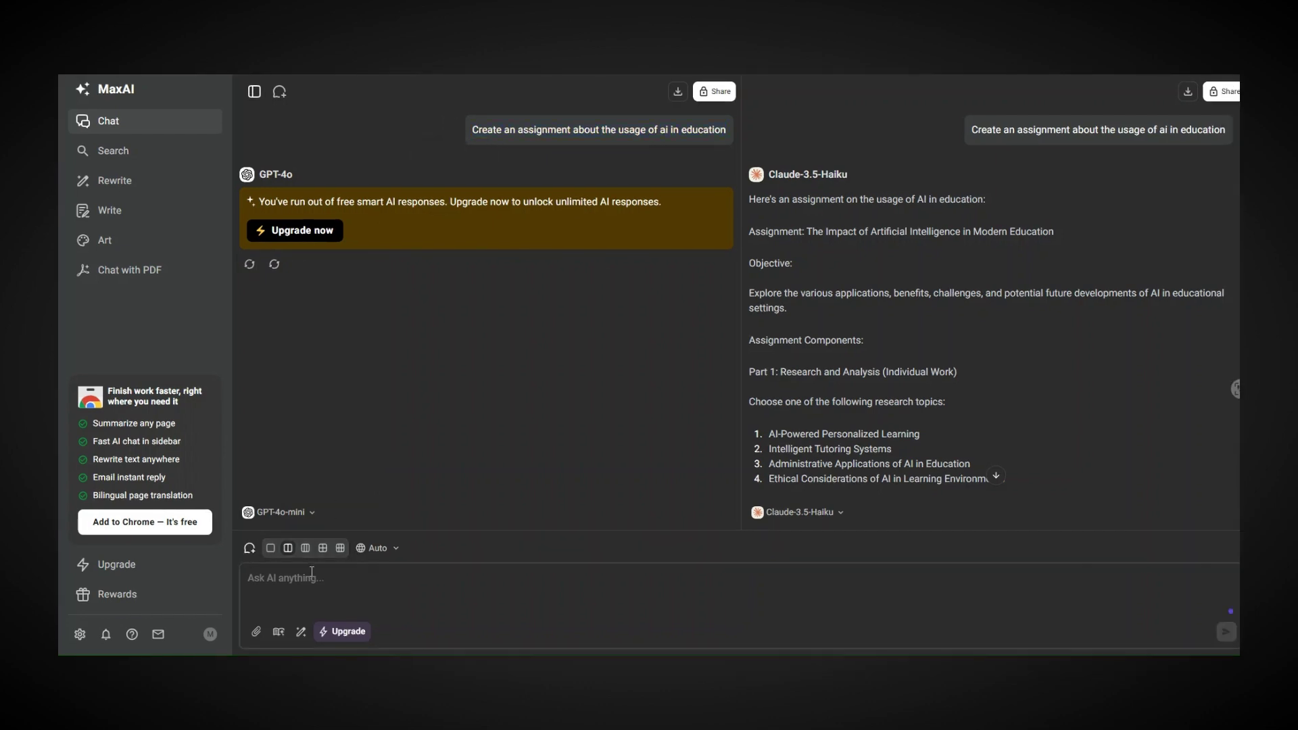
key("ctrl+v")
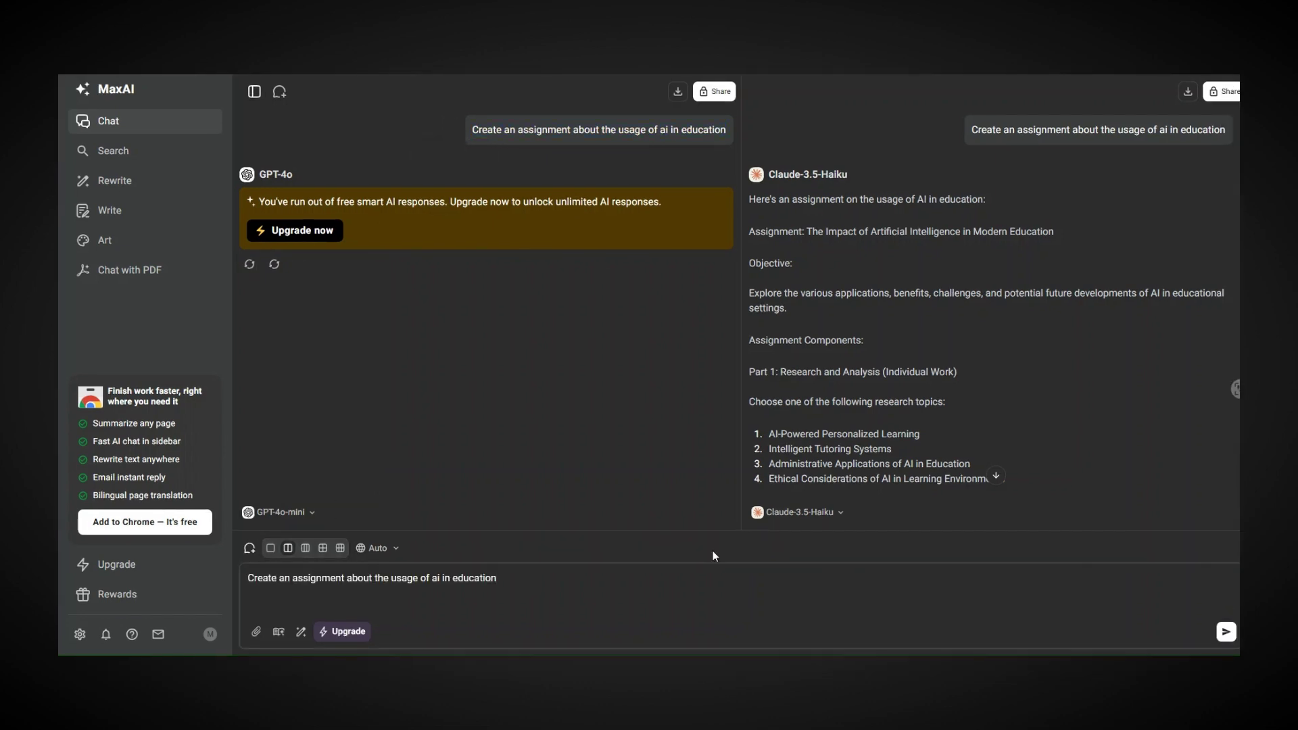
left_click(1226, 631)
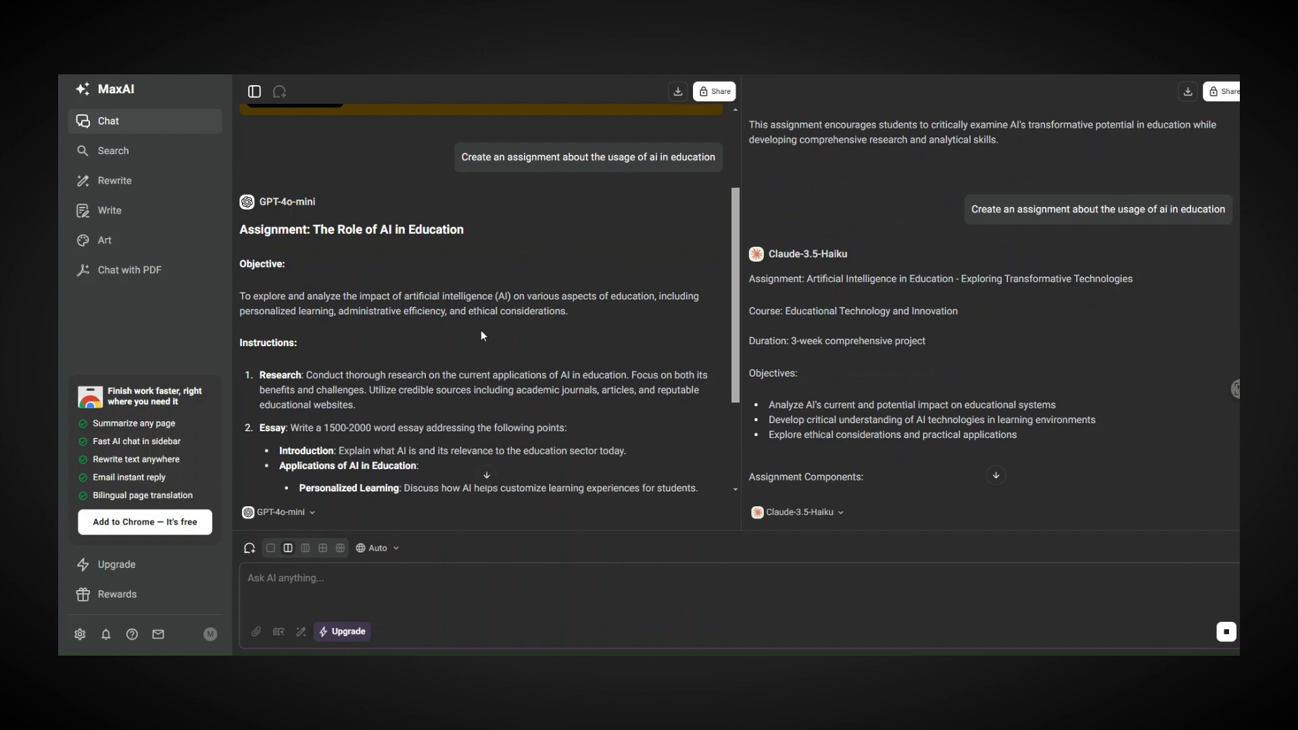
Step: Review the assignment generated by GPT-4o-mini, from its objective through the essay, presentation and reflection instructions
scroll(737, 376, "down", 2)
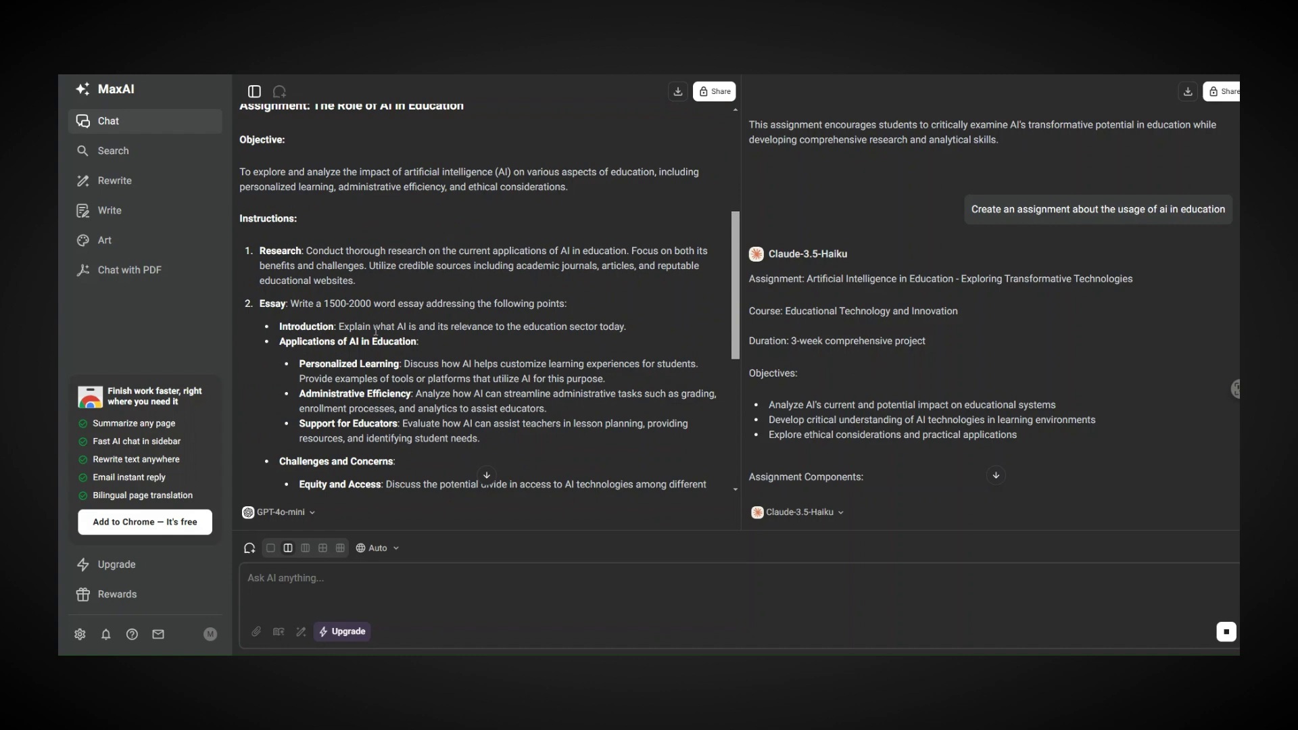
scroll(605, 369, "down", 3)
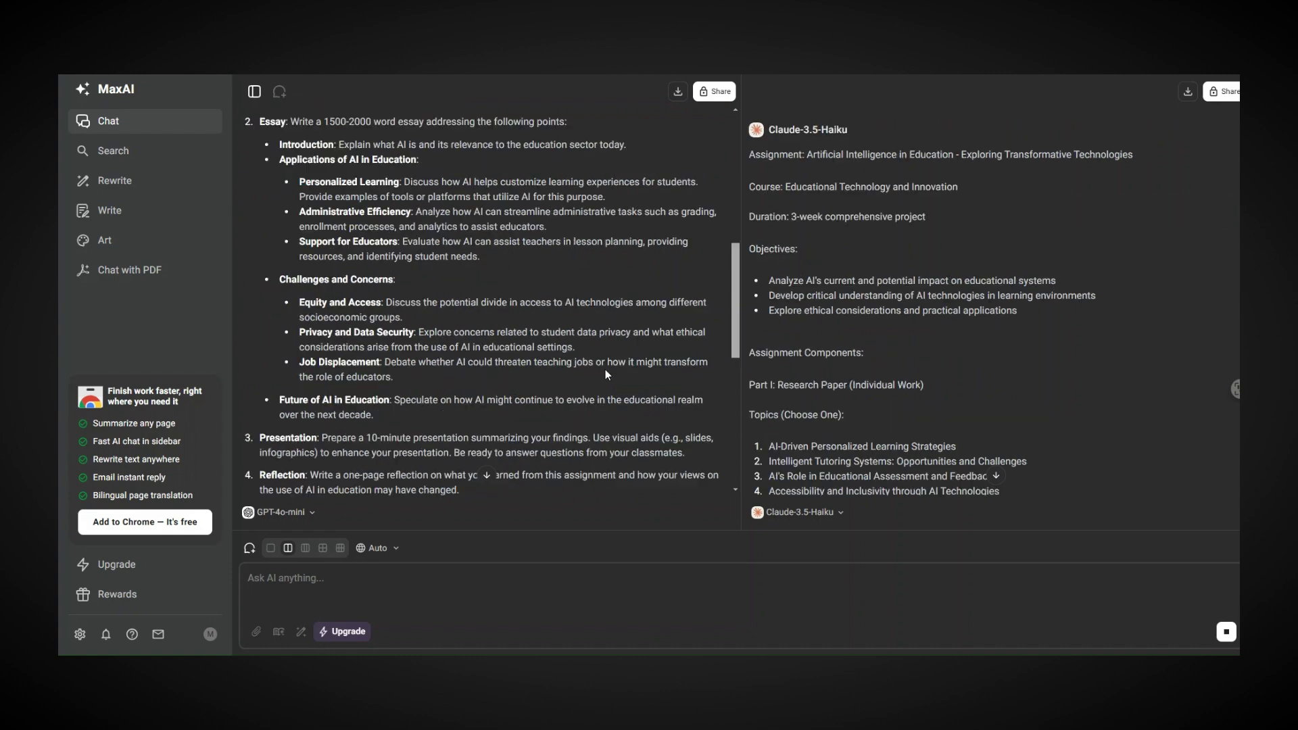
scroll(612, 368, "up", 4)
scroll(609, 370, "up", 3)
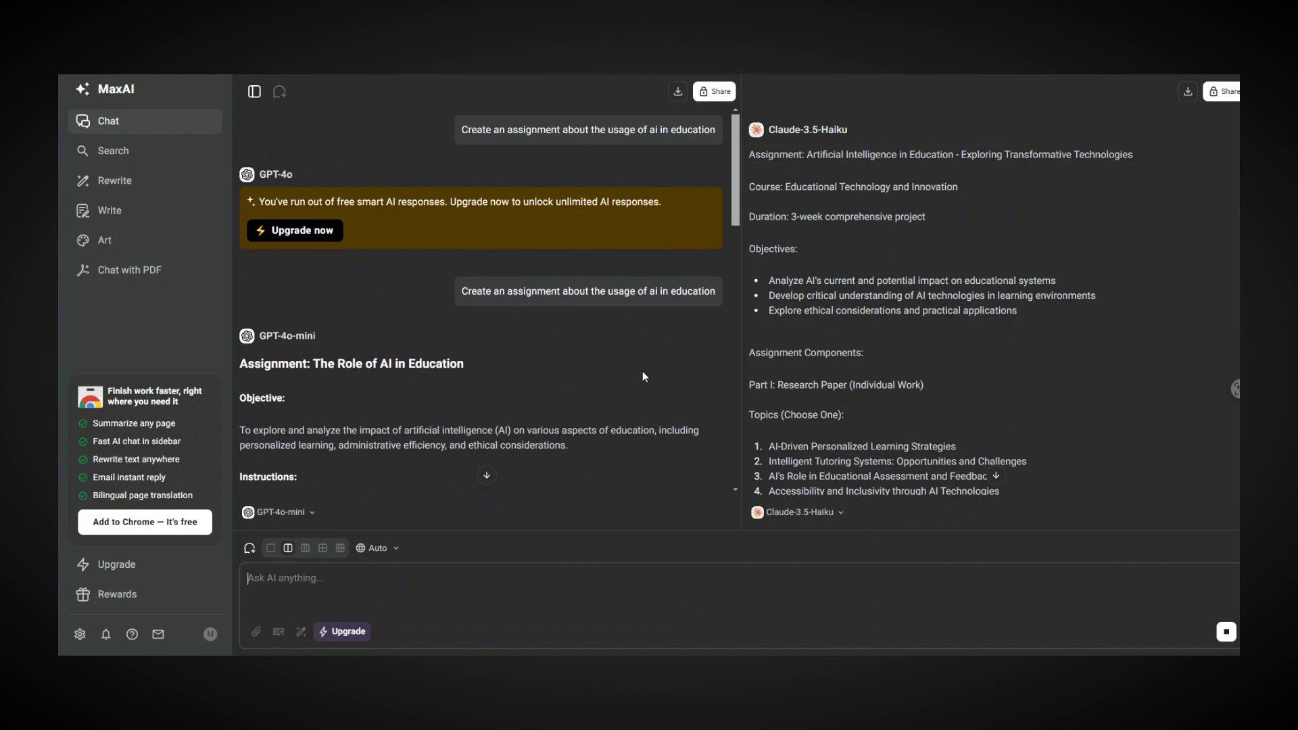
scroll(734, 380, "down", 4)
scroll(734, 380, "down", 1)
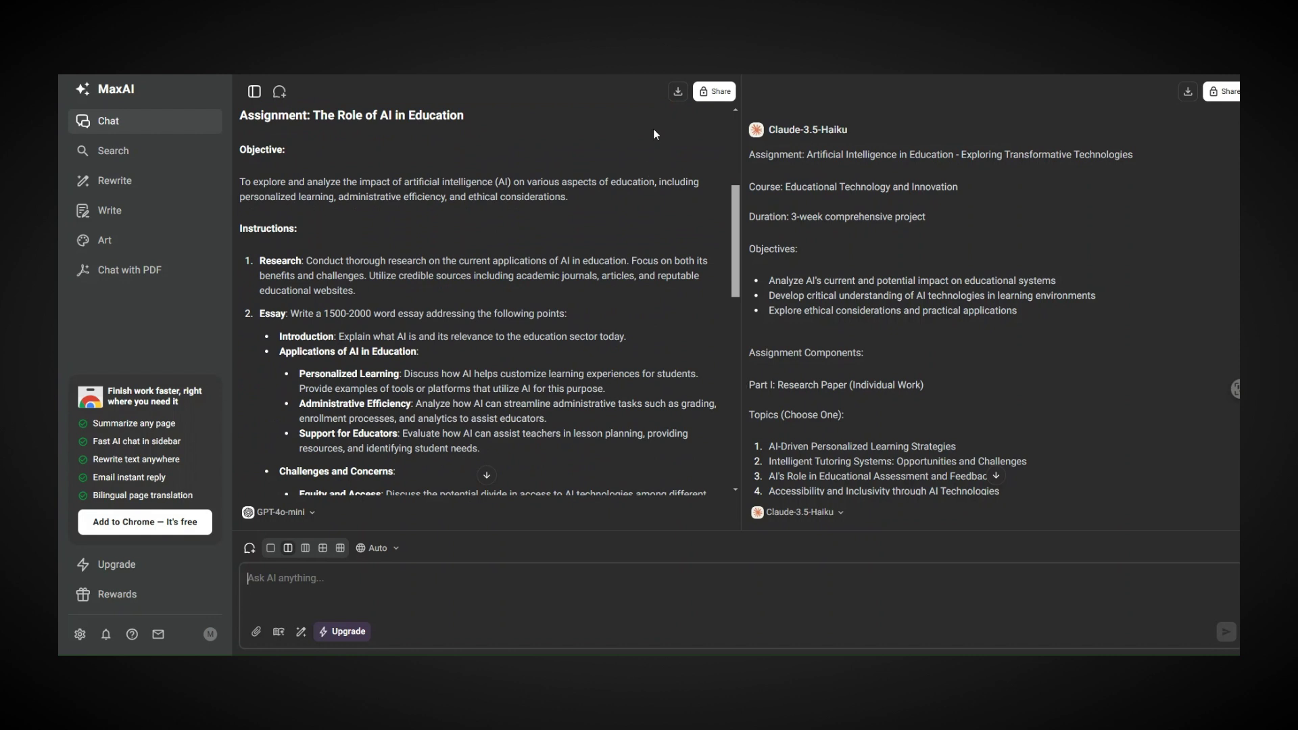
left_click(678, 94)
Step: Open the AI rewriter and look through its editing and generating actions
left_click(128, 184)
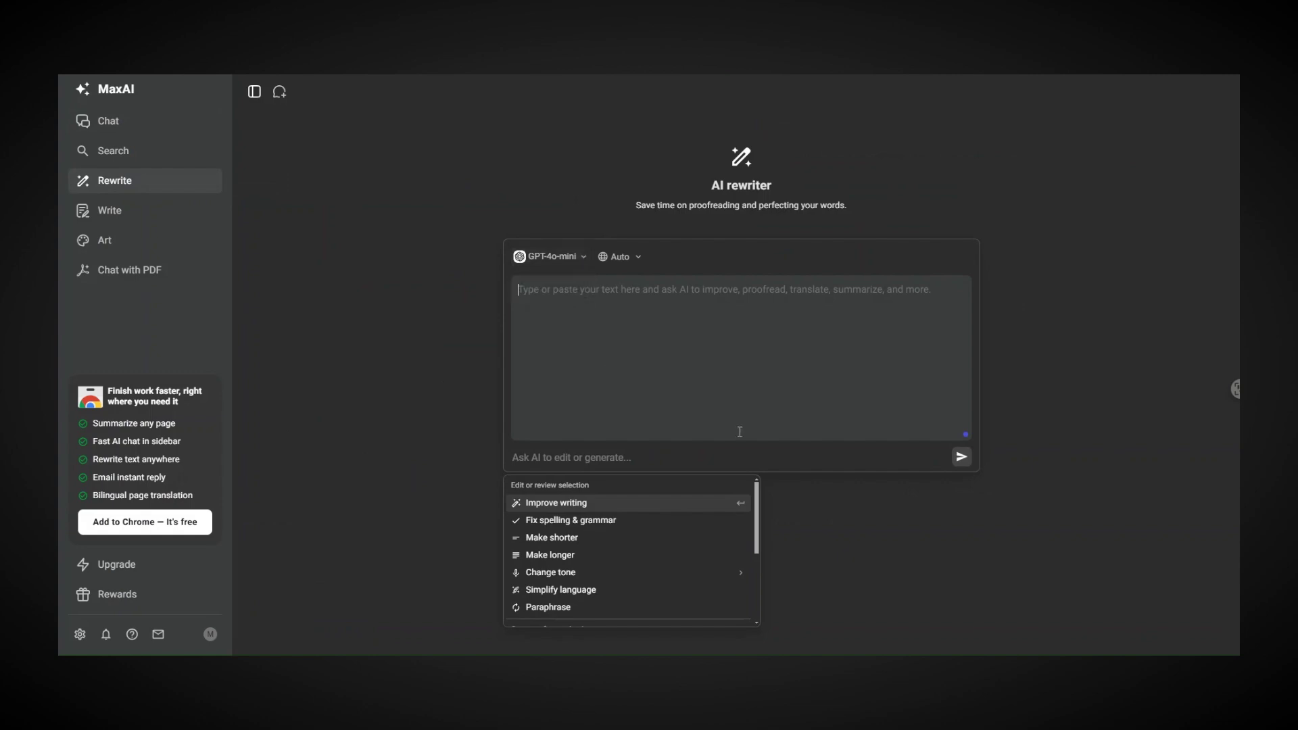
left_click(588, 292)
scroll(691, 549, "down", 3)
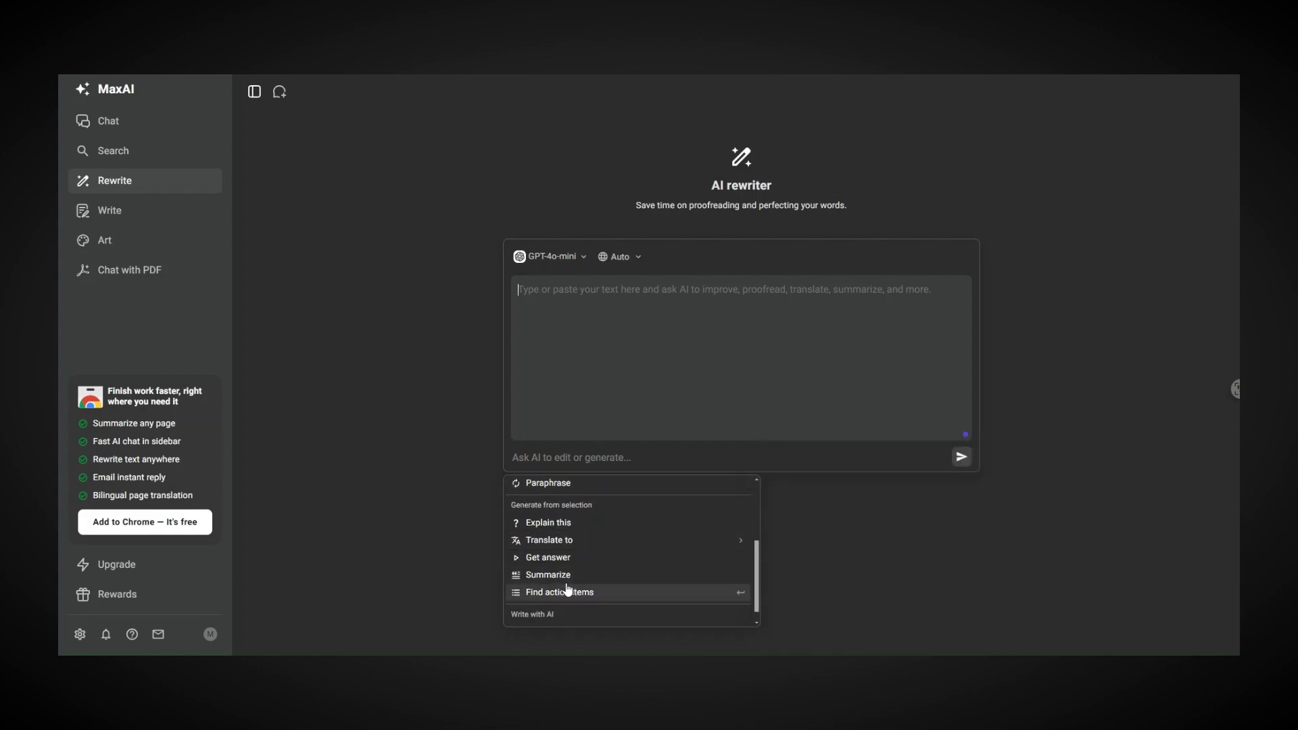
key("Up")
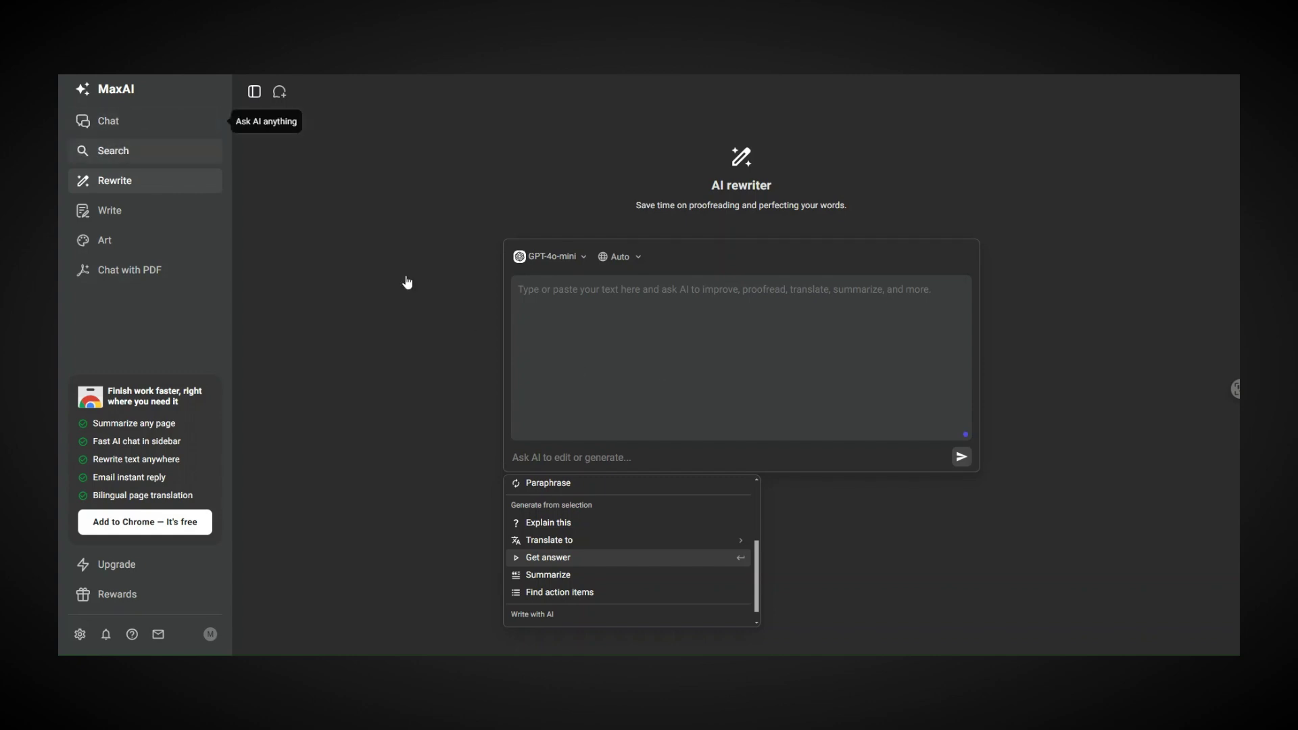
Step: Copy the GPT-4o-mini assignment from the chat into the AI rewriter and run Improve writing on it
left_click(108, 121)
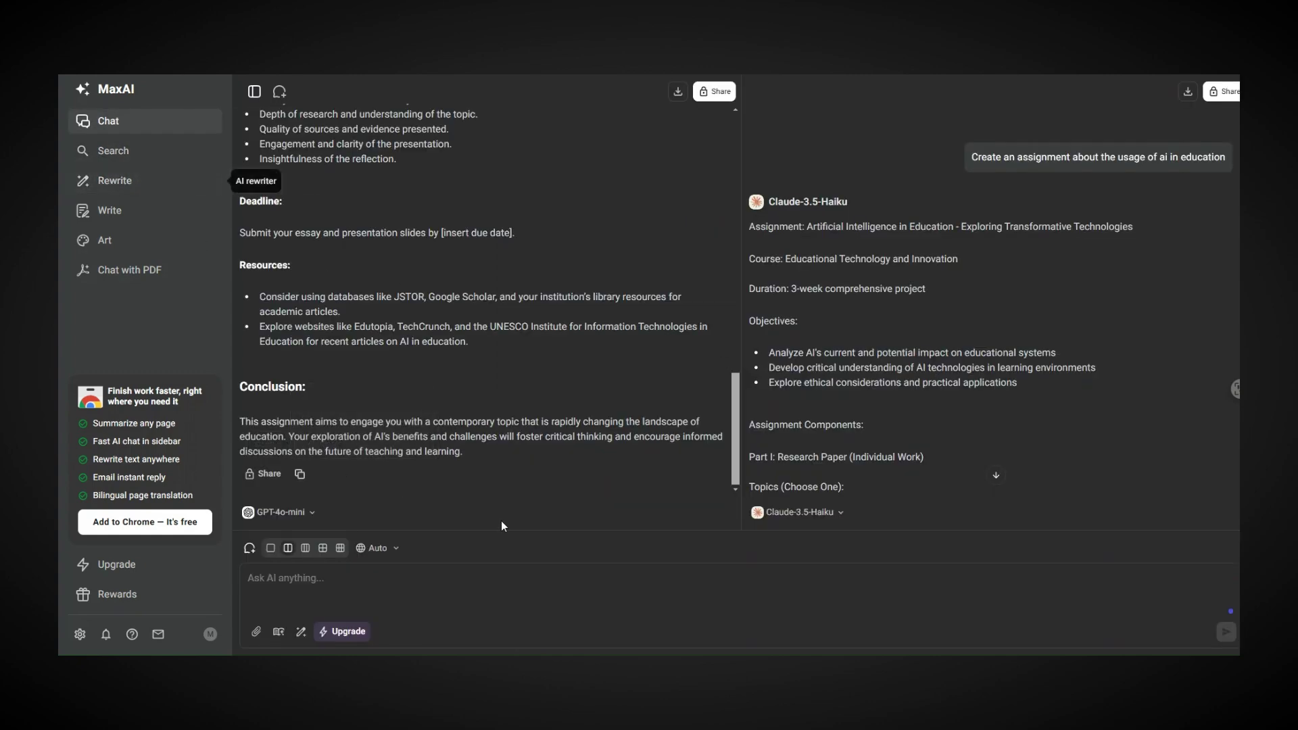
left_click(114, 181)
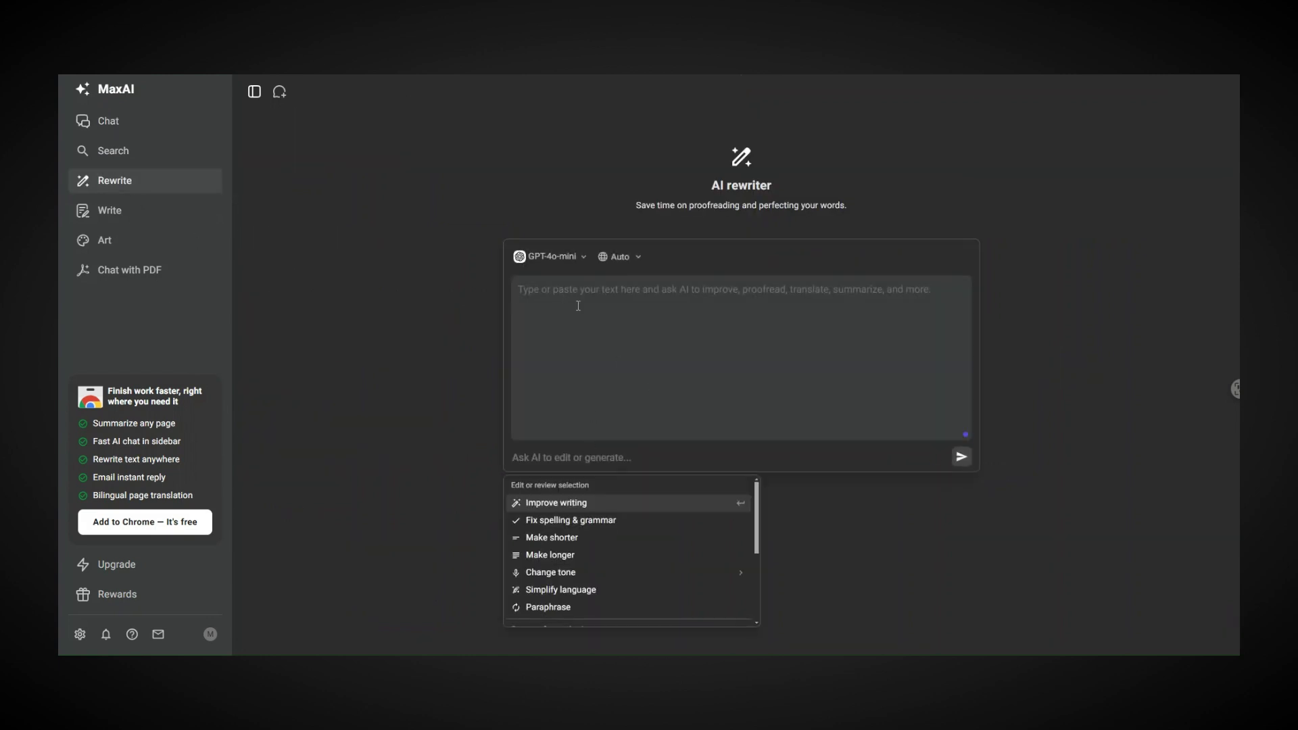
key("ctrl+v")
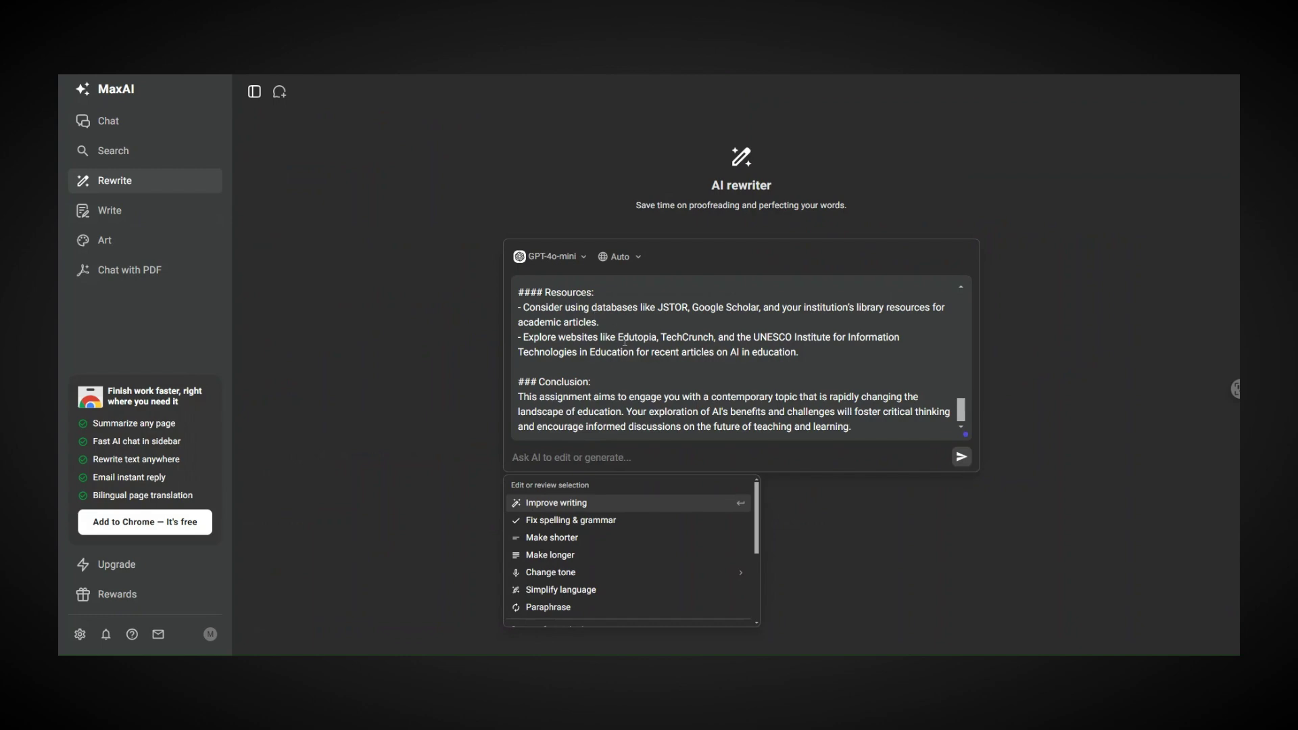
scroll(620, 344, "up", 15)
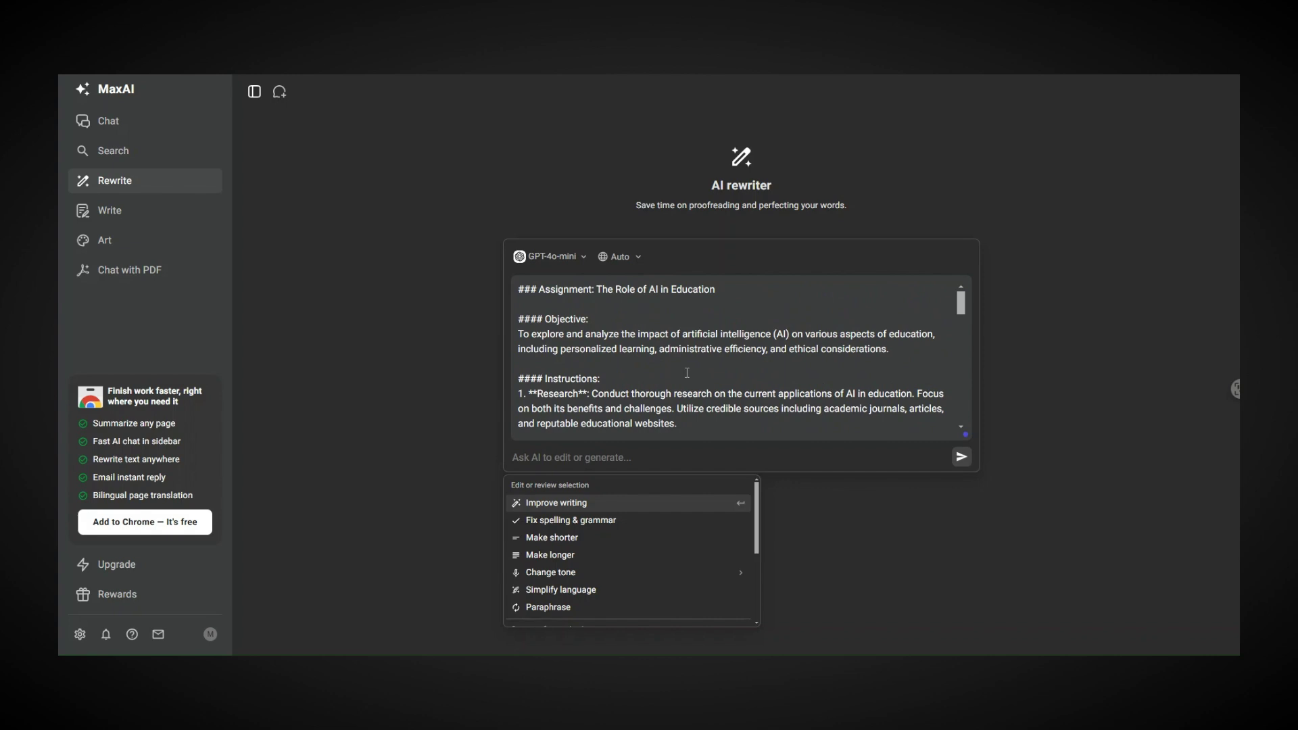
left_click(621, 507)
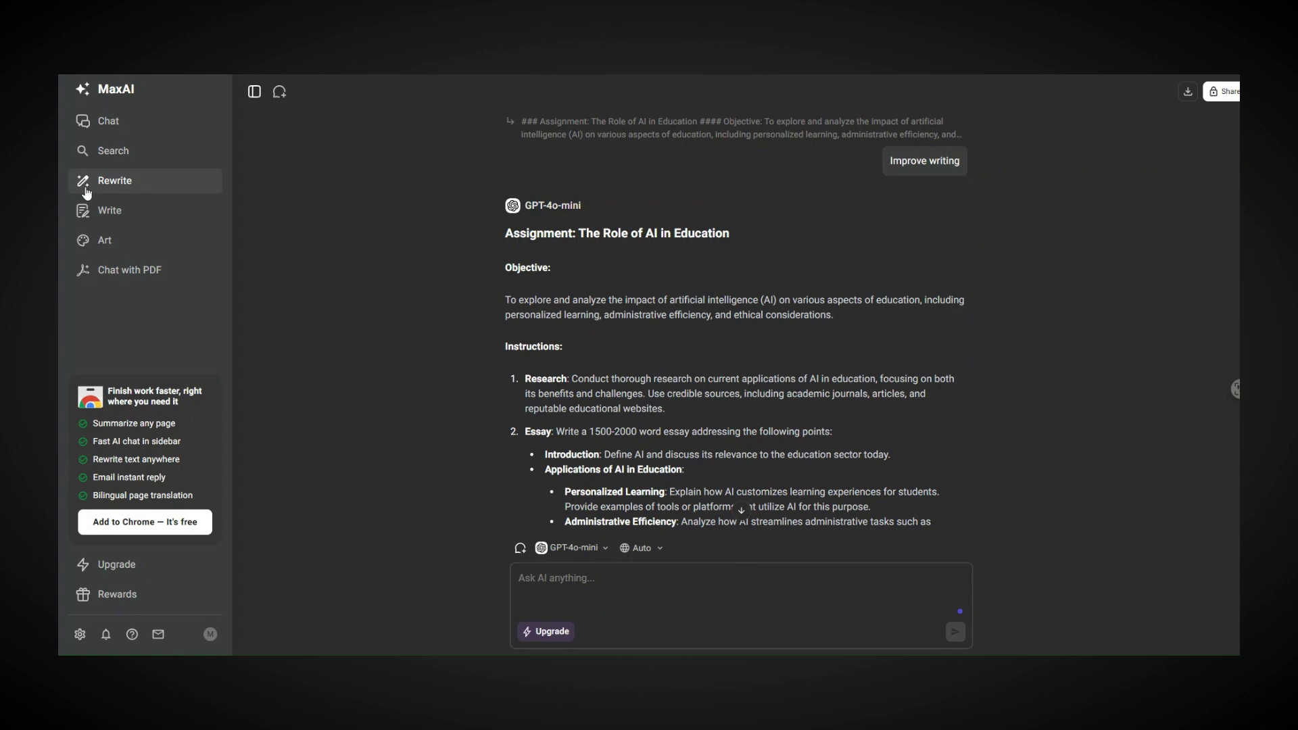
Step: Browse the AI writing tools, including Ideation, and open the YouTube Script Generator from the Script Writing category
left_click(121, 218)
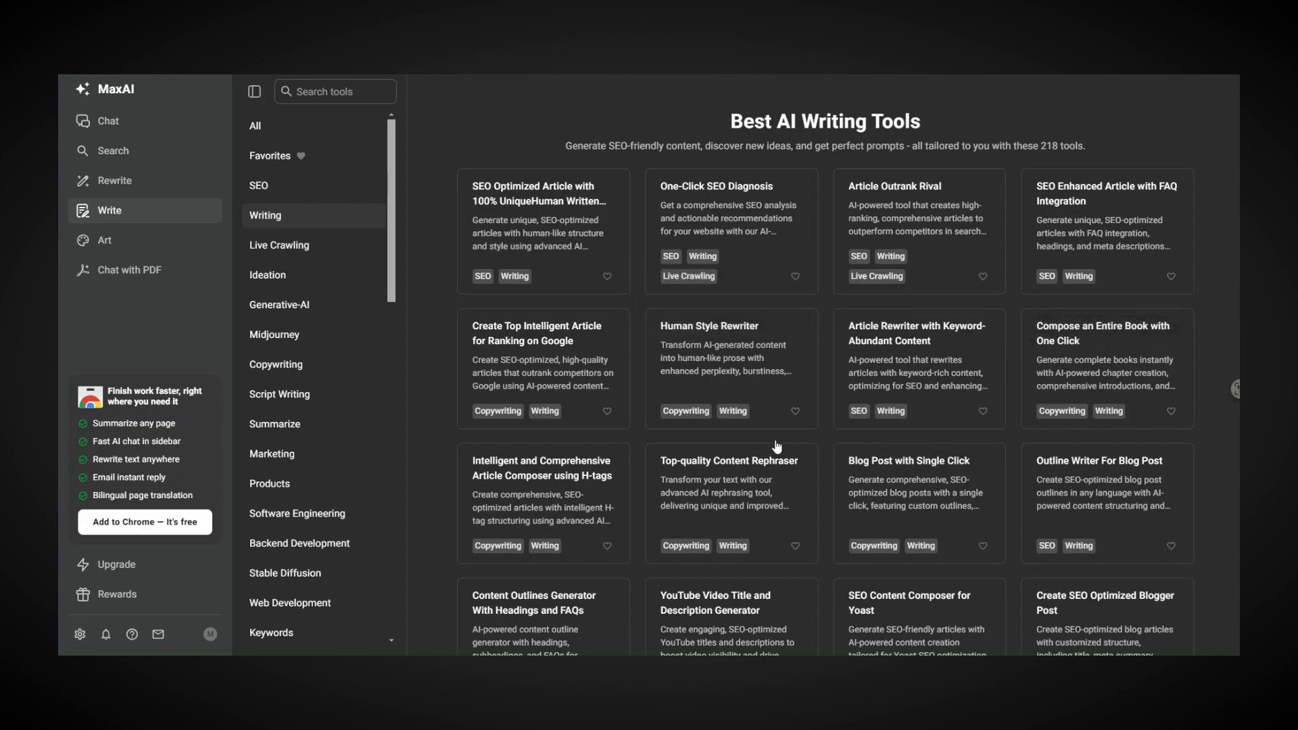
scroll(752, 607, "down", 1)
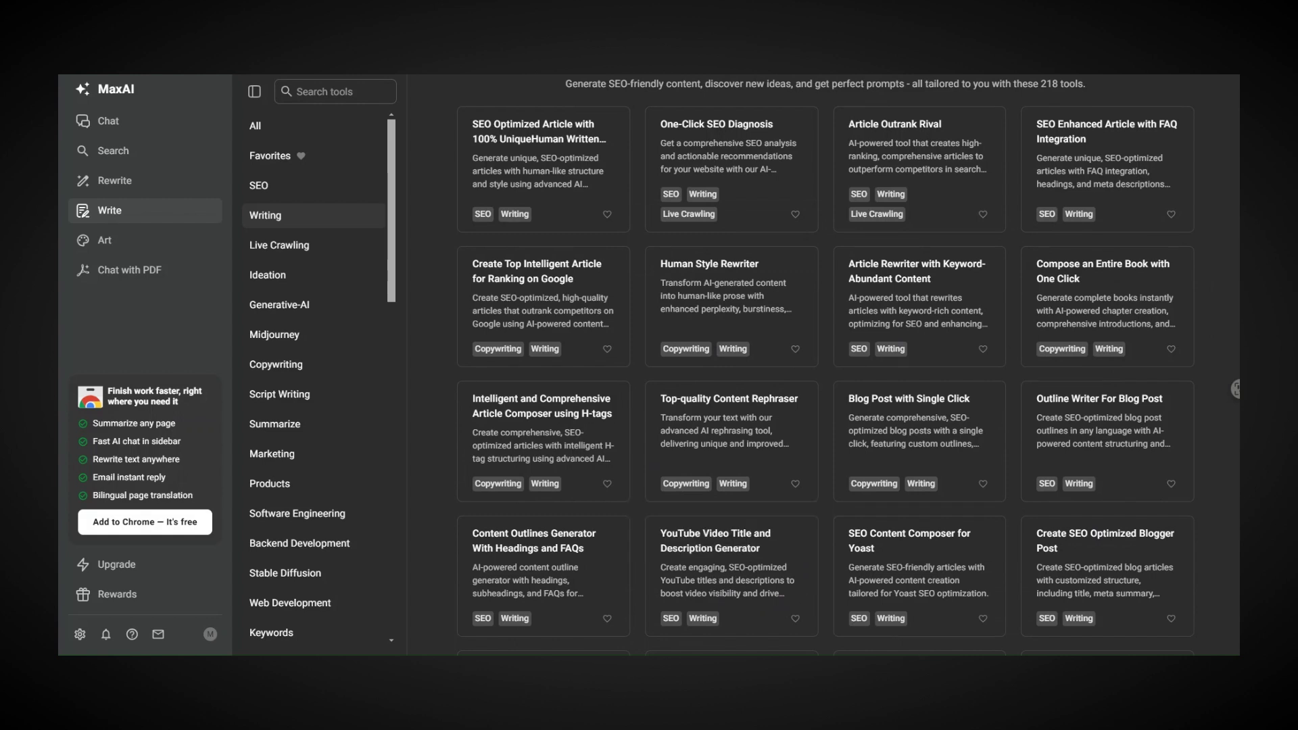
left_click(278, 284)
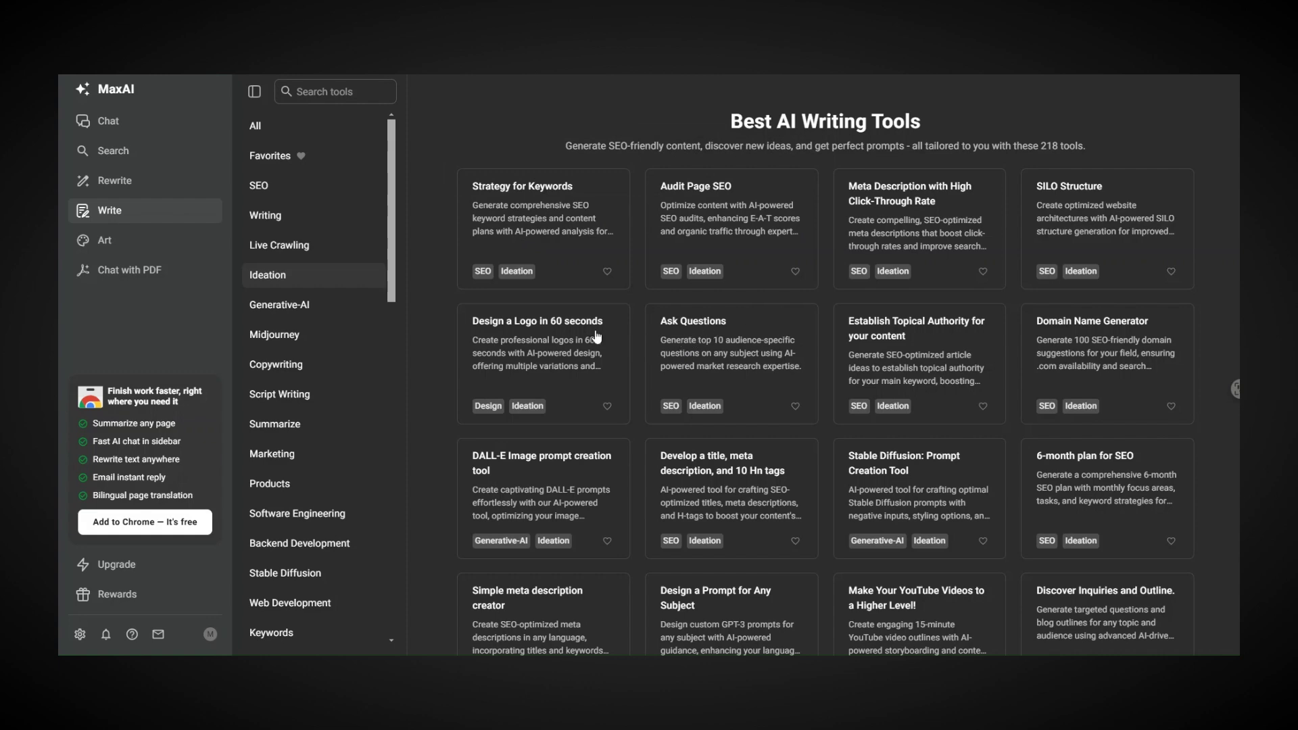
left_click(302, 400)
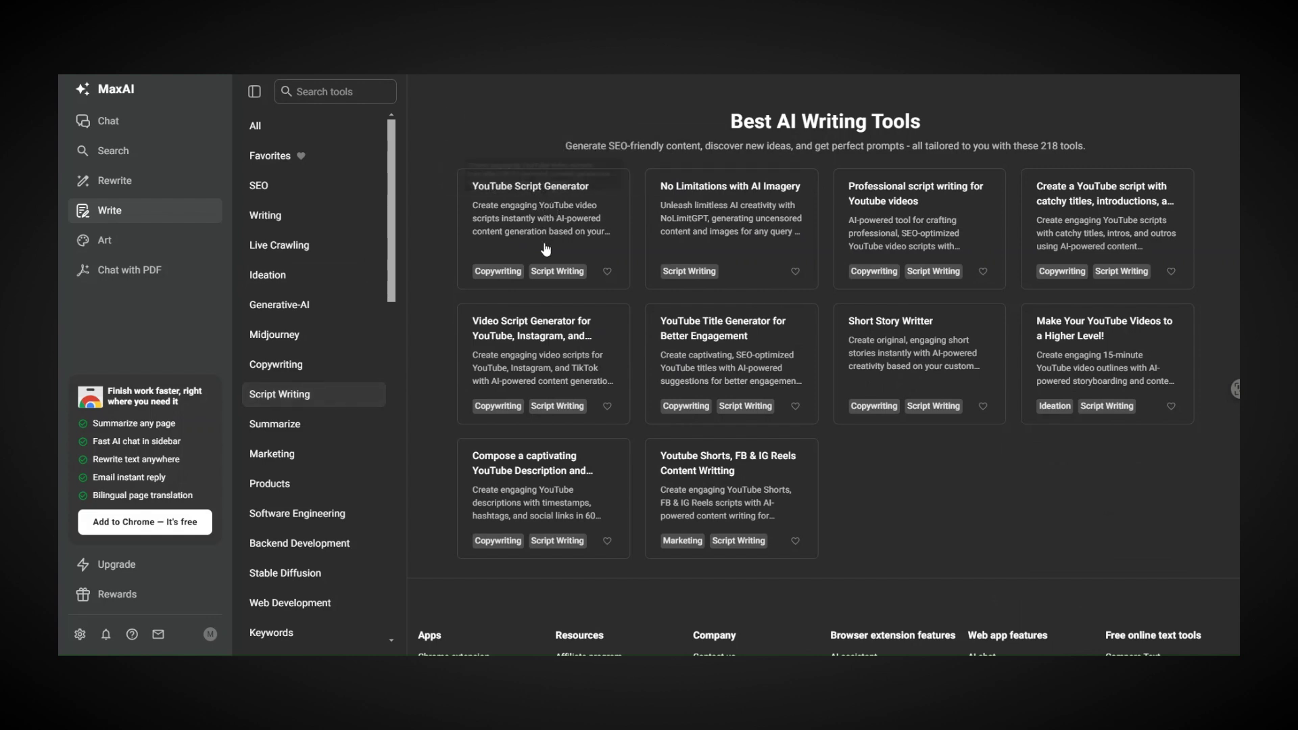
left_click(518, 207)
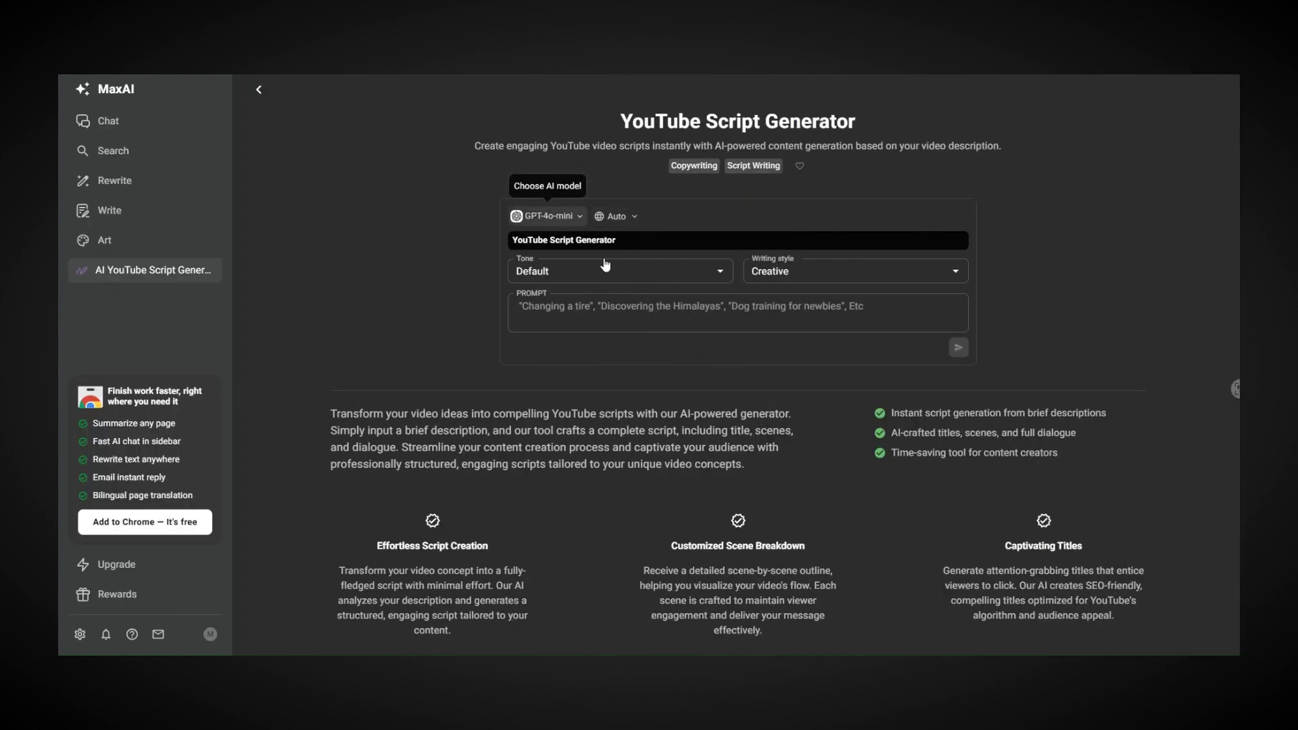
Step: Check the writing style options, keeping Creative, and set the script's tone to Friendly
left_click(802, 272)
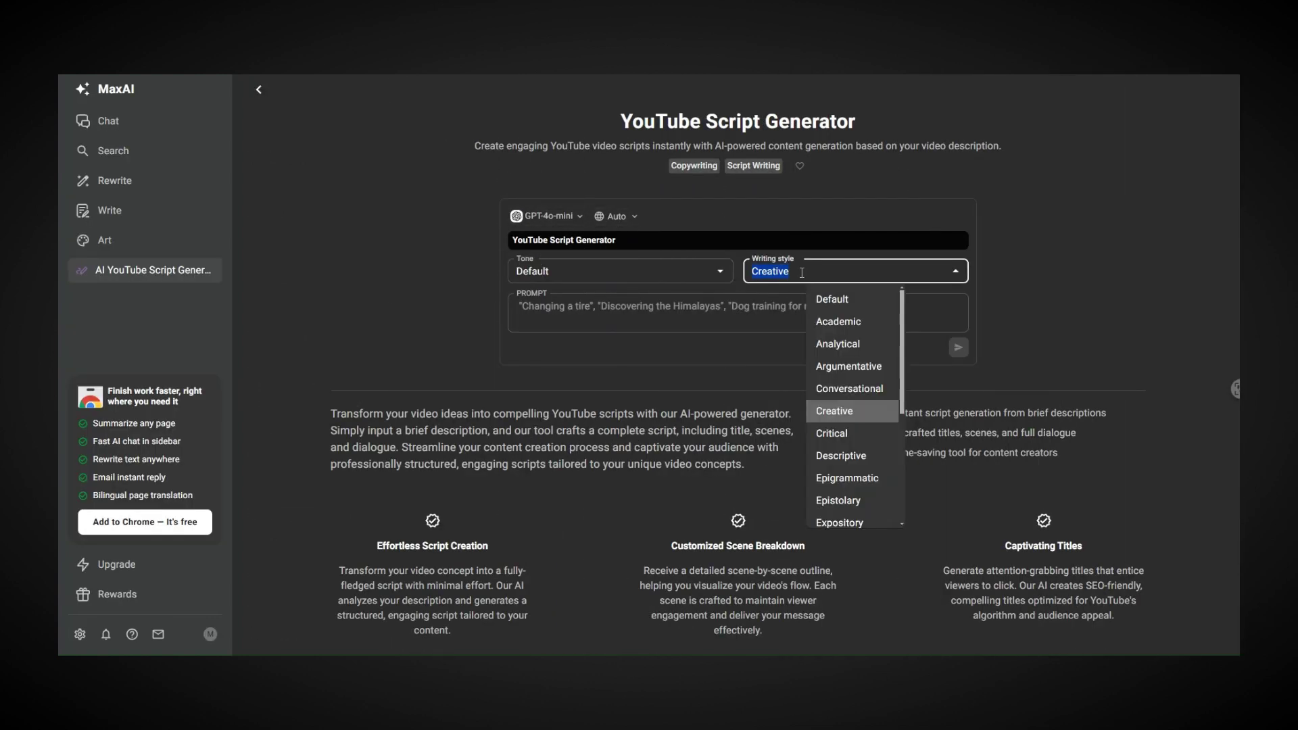
left_click(802, 273)
left_click(595, 274)
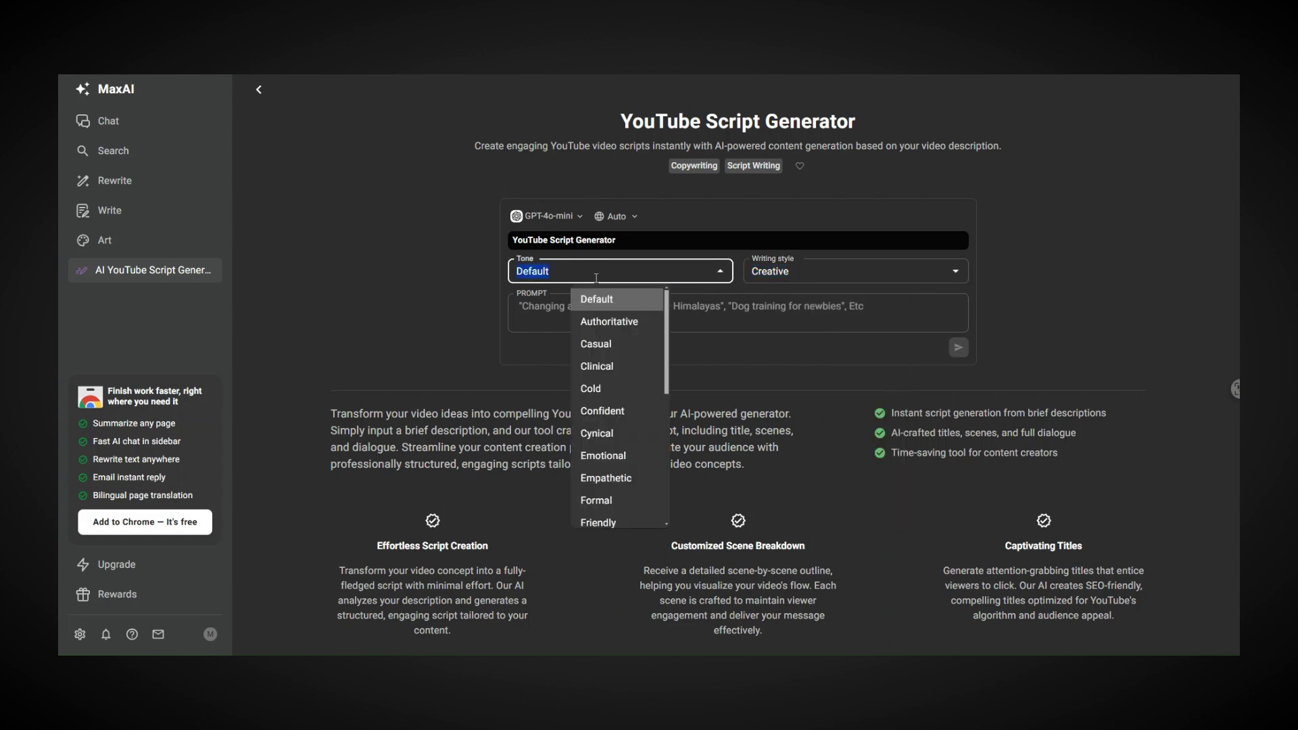
left_click(627, 522)
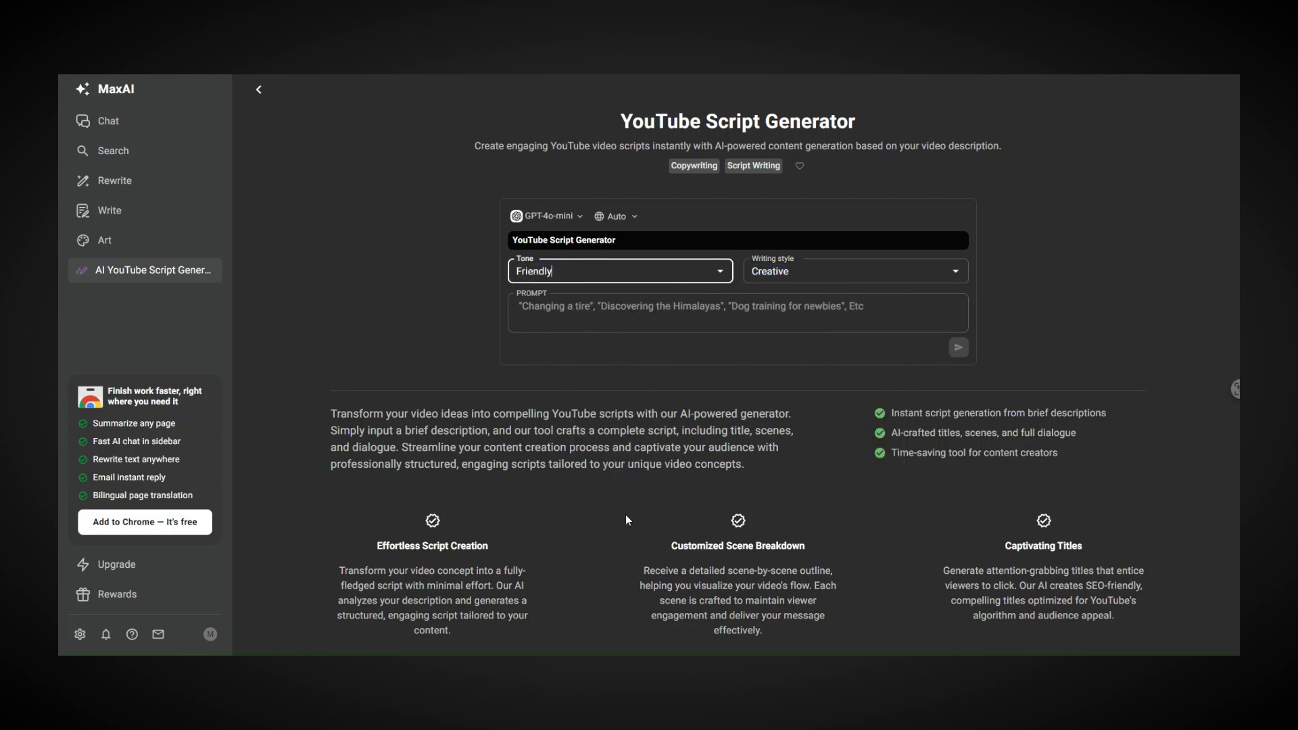
Step: Generate a YouTube script from the prompt "استخدام شات جي بي تي في كتابة المقالات" and review it
left_click(600, 316)
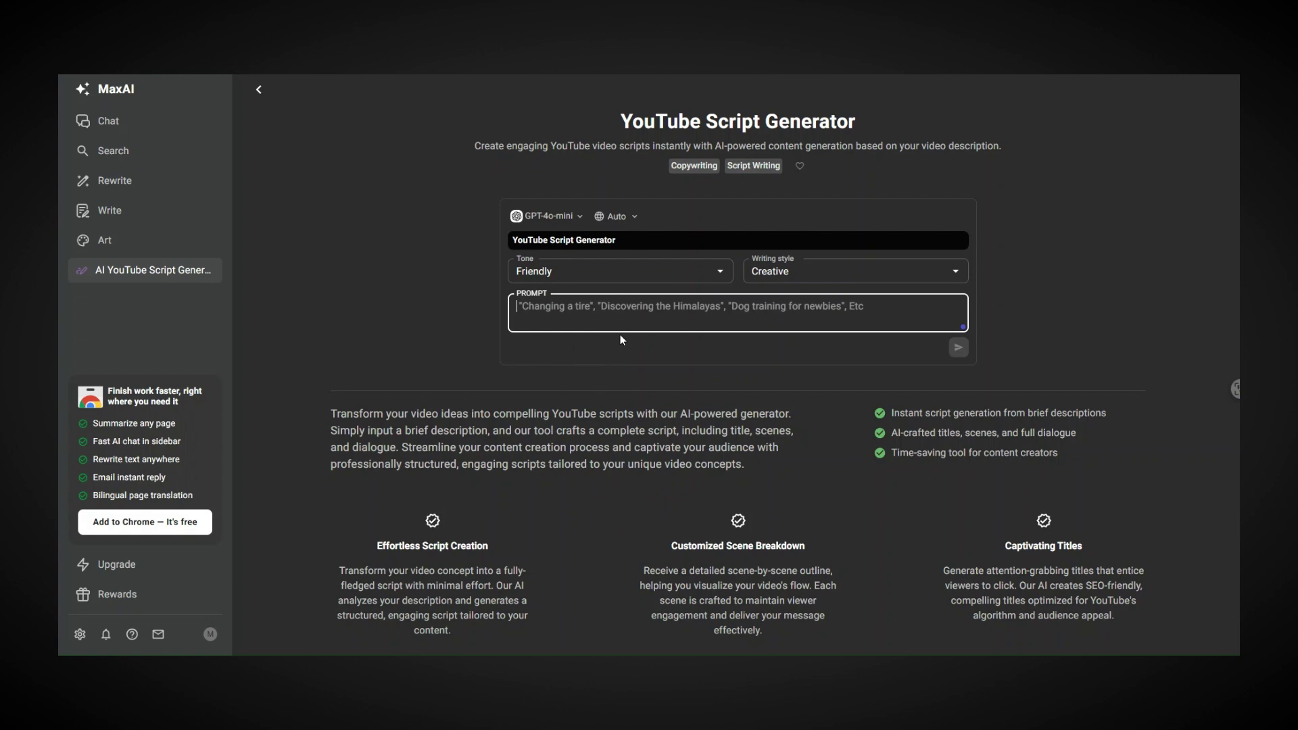
type("استخدام")
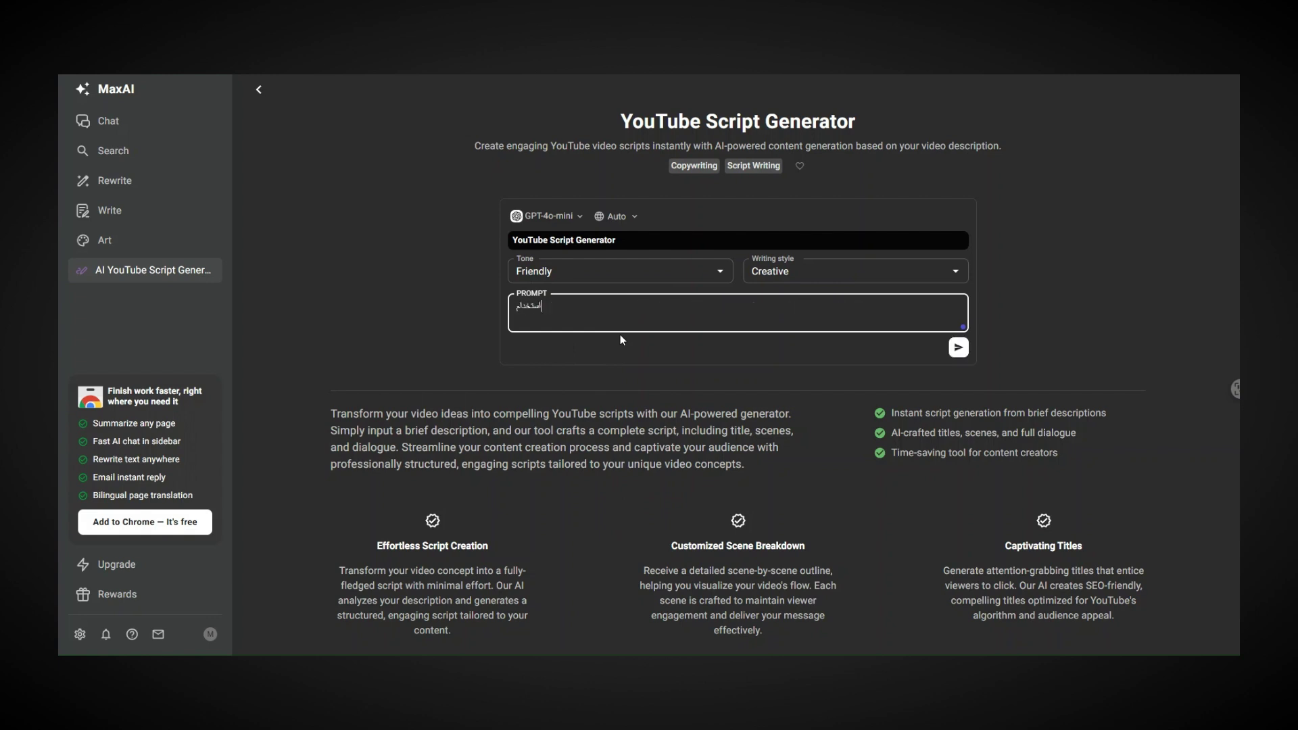
type(" شات جي بي تي في كتابة المقالات")
left_click(958, 347)
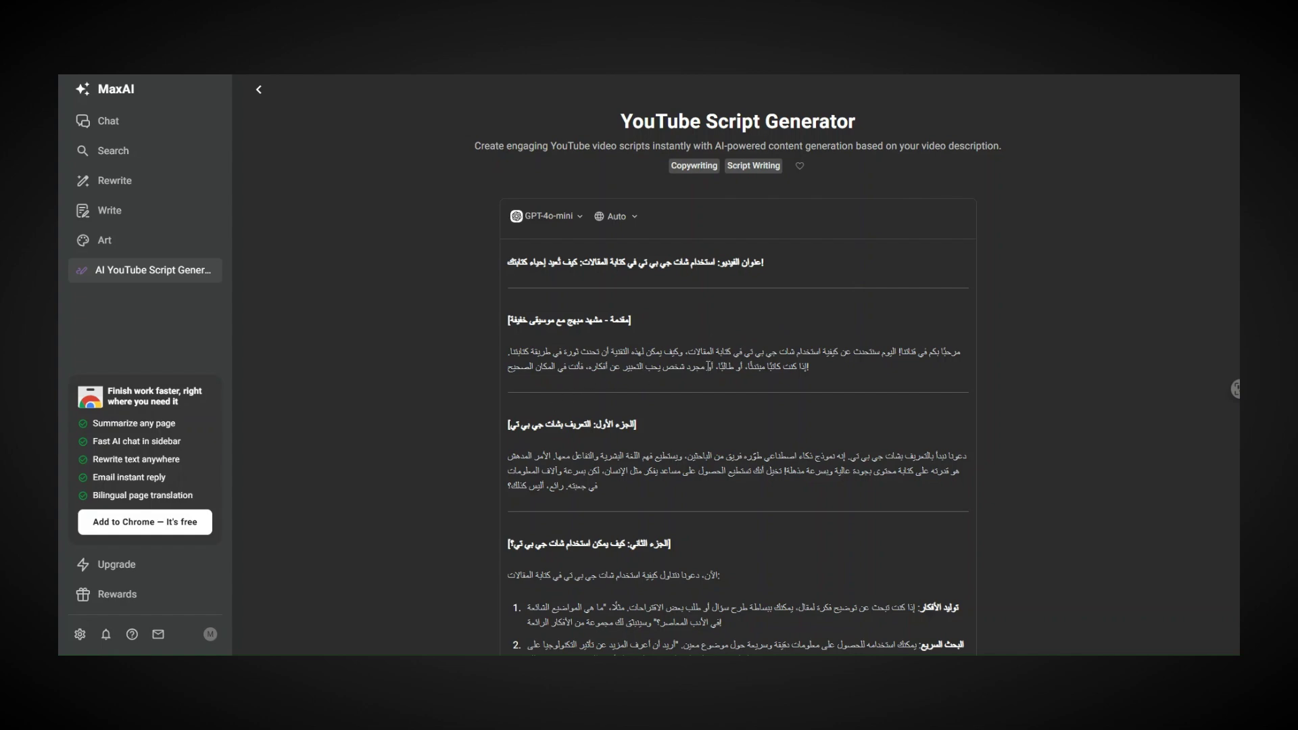
scroll(707, 366, "down", 4)
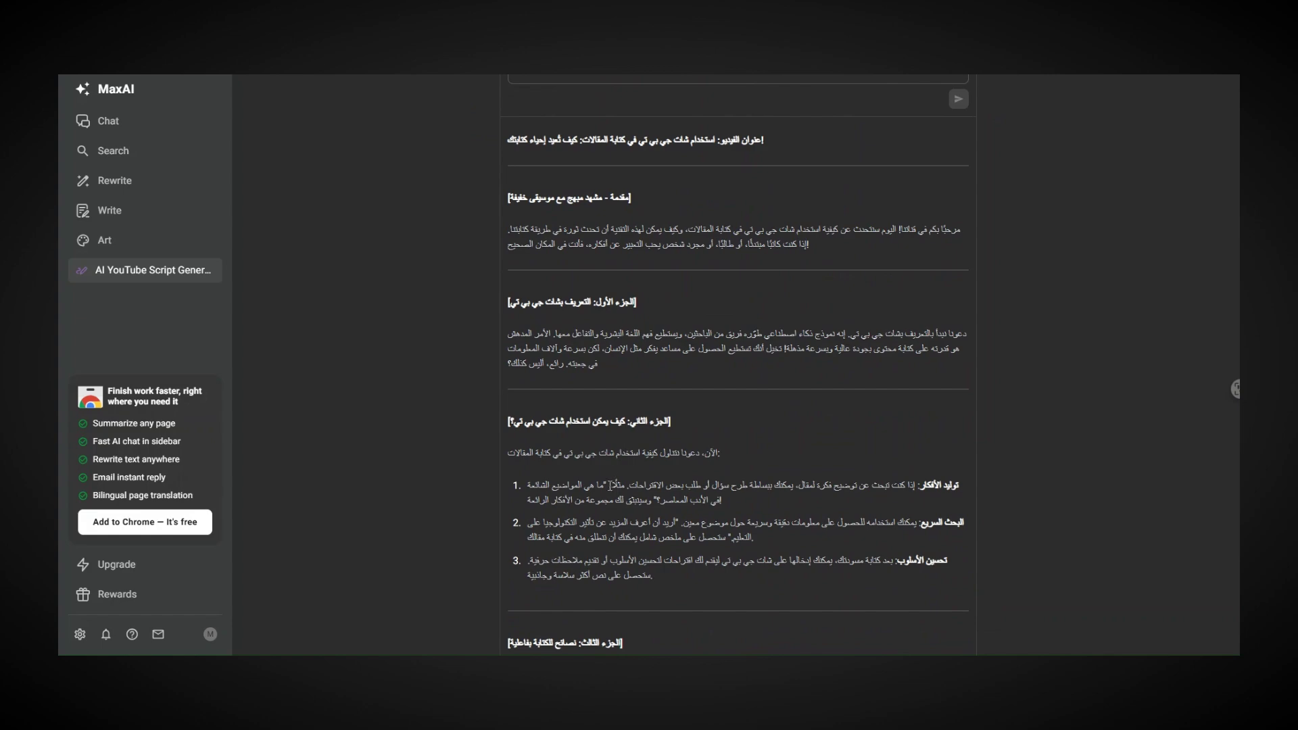
Step: Read the rest of the generated YouTube script through its closing section and return to the generator's settings
scroll(619, 448, "down", 5)
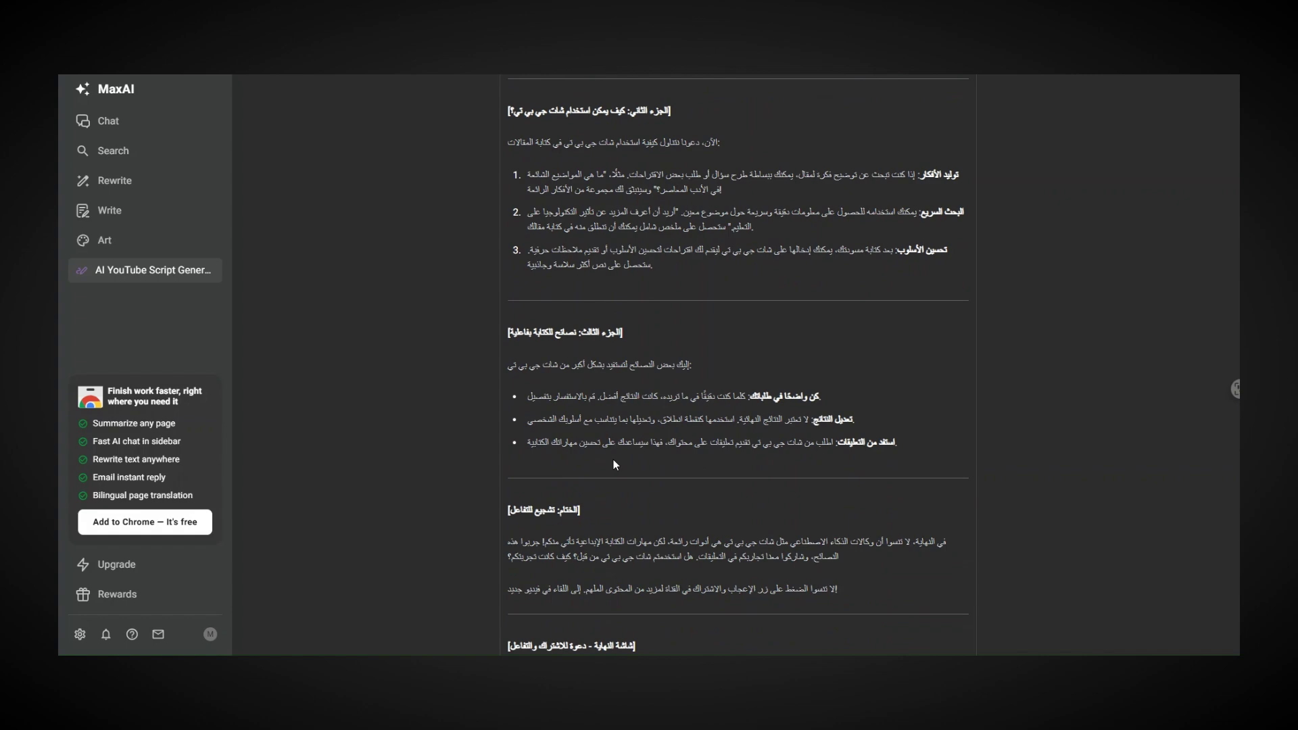
scroll(703, 400, "down", 5)
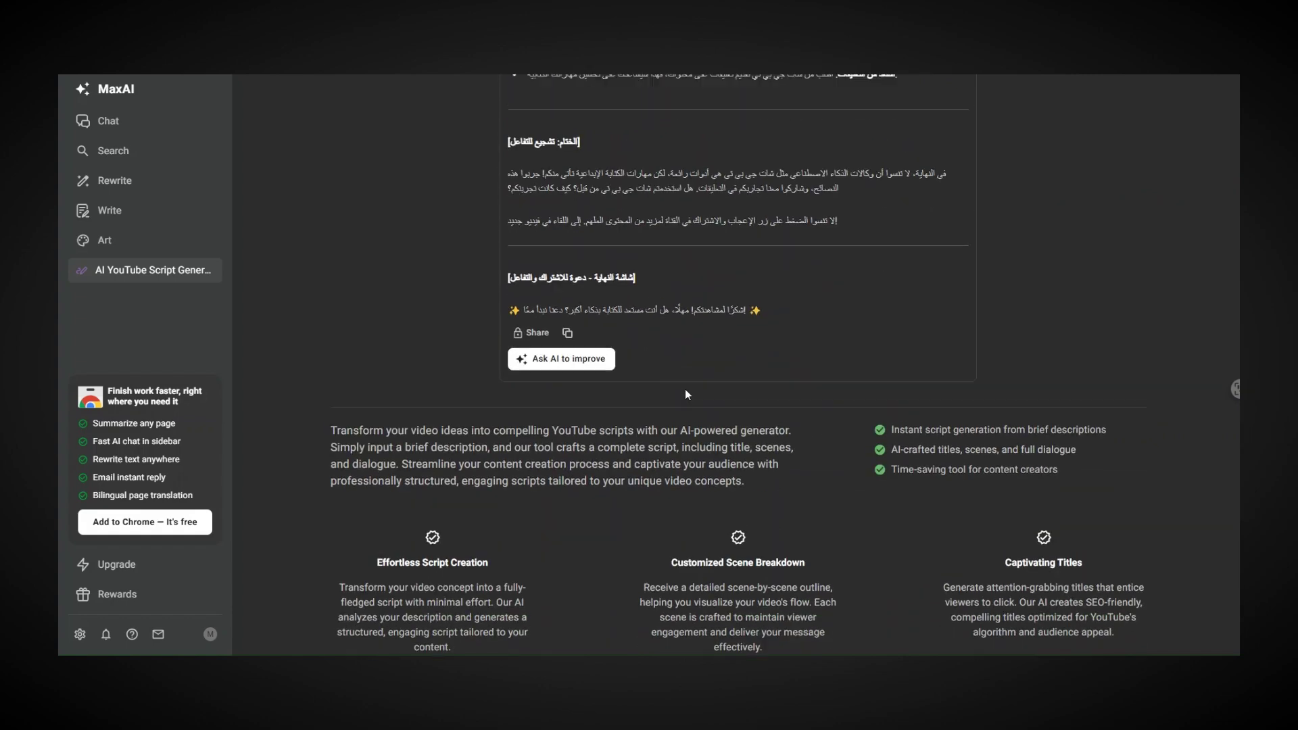
scroll(685, 394, "up", 20)
scroll(381, 340, "up", 1)
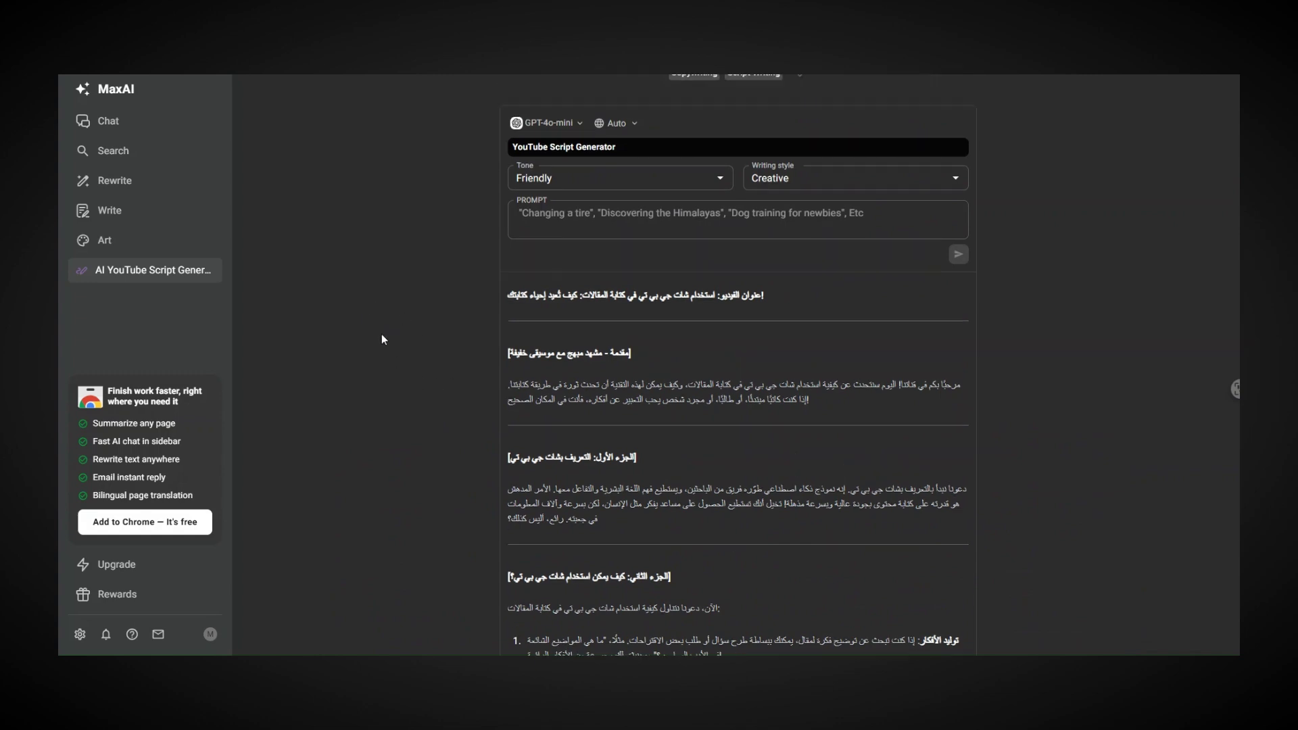
scroll(396, 342, "up", 2)
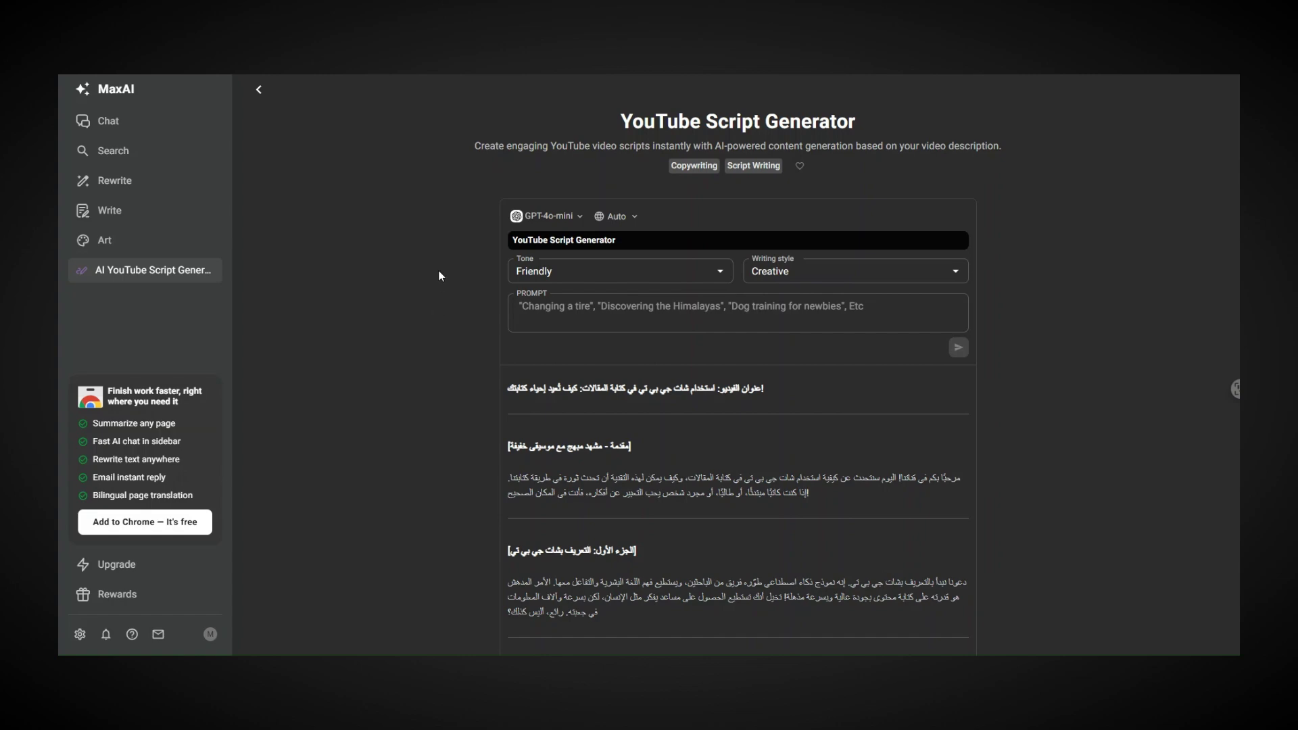
Step: Leave the YouTube Script Generator, open the AI art tool, and bring up its list of image models
key("alt+Left")
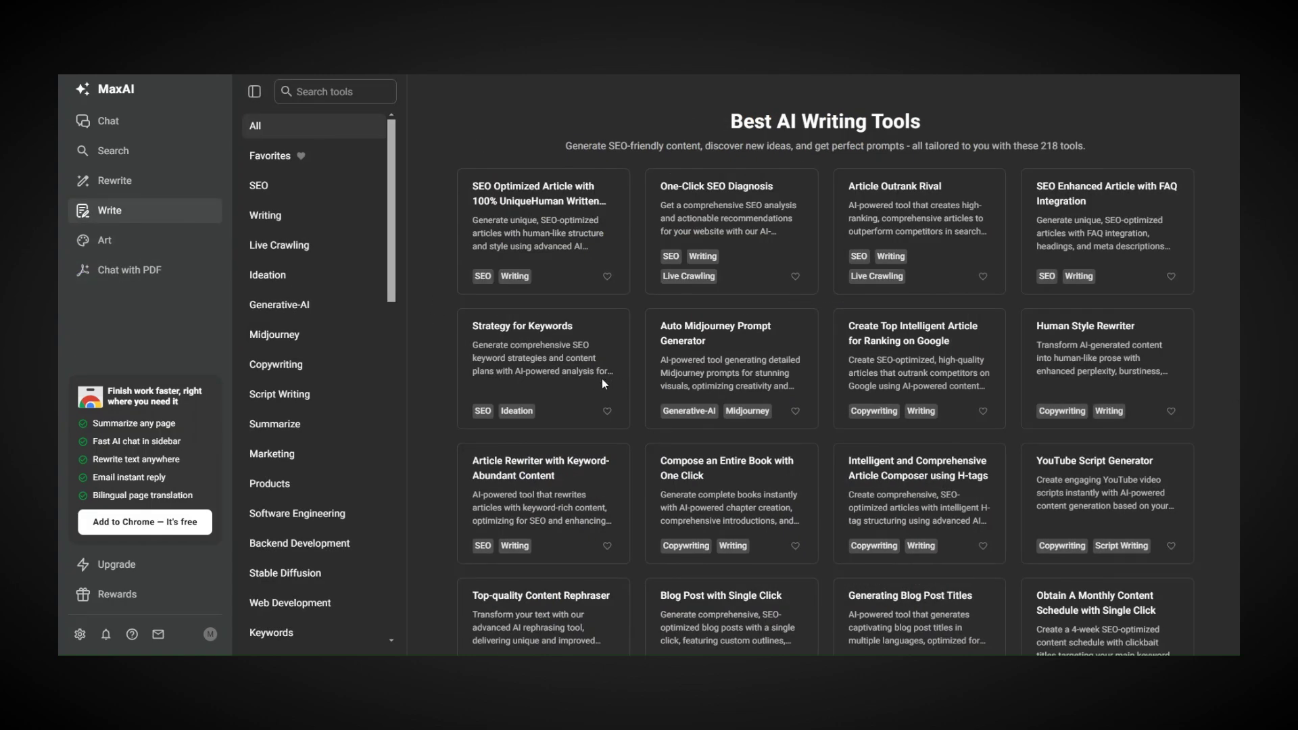
left_click(107, 246)
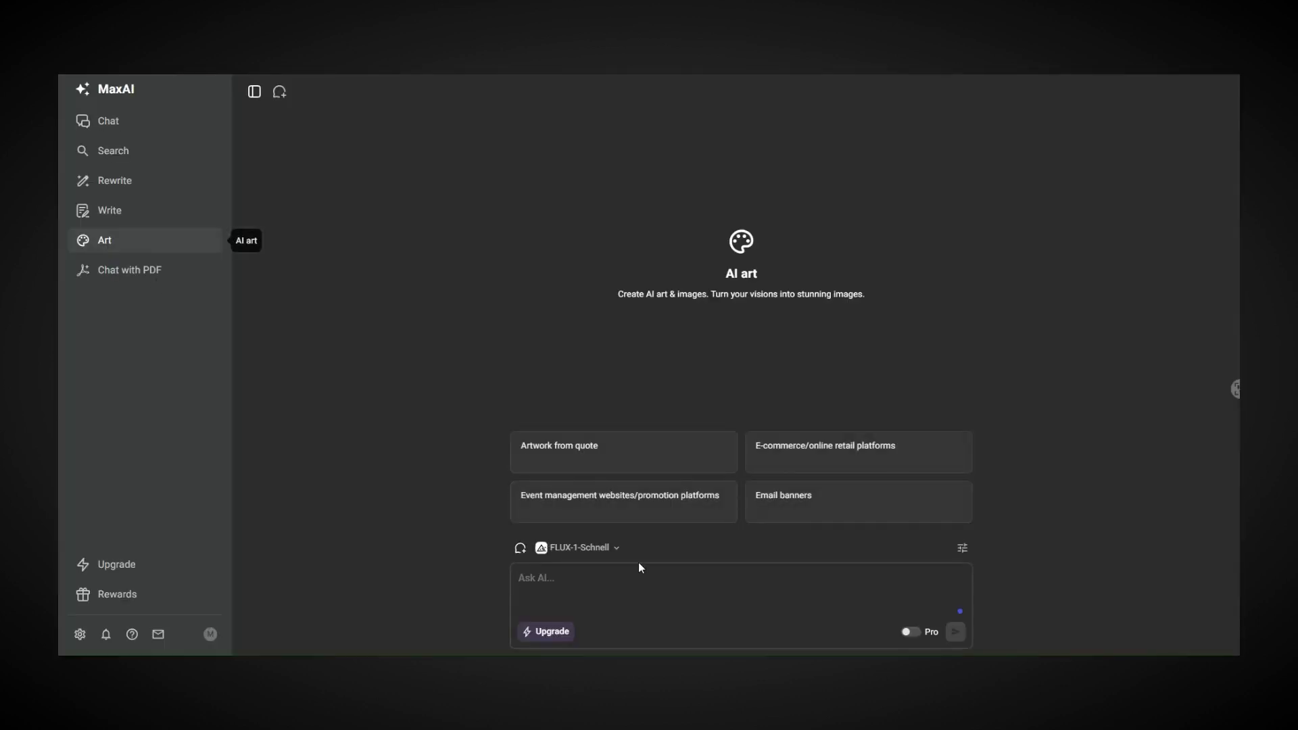
left_click(610, 549)
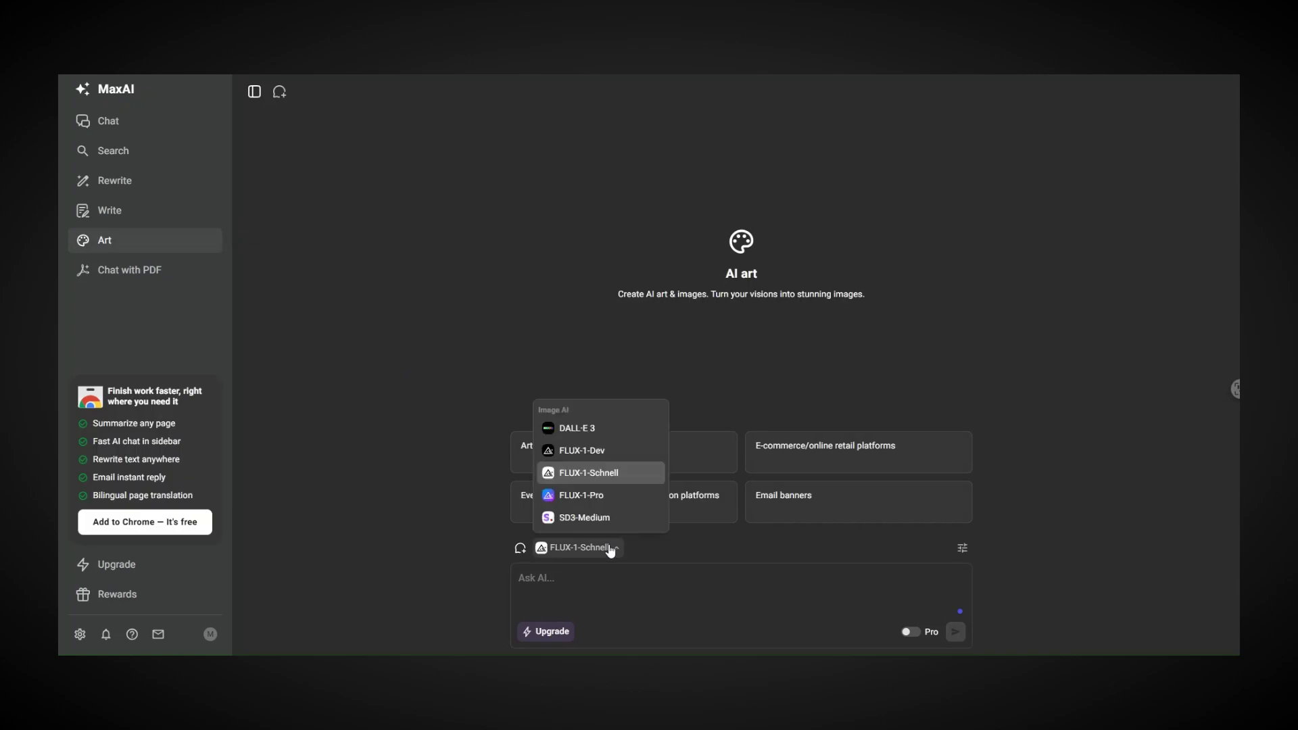